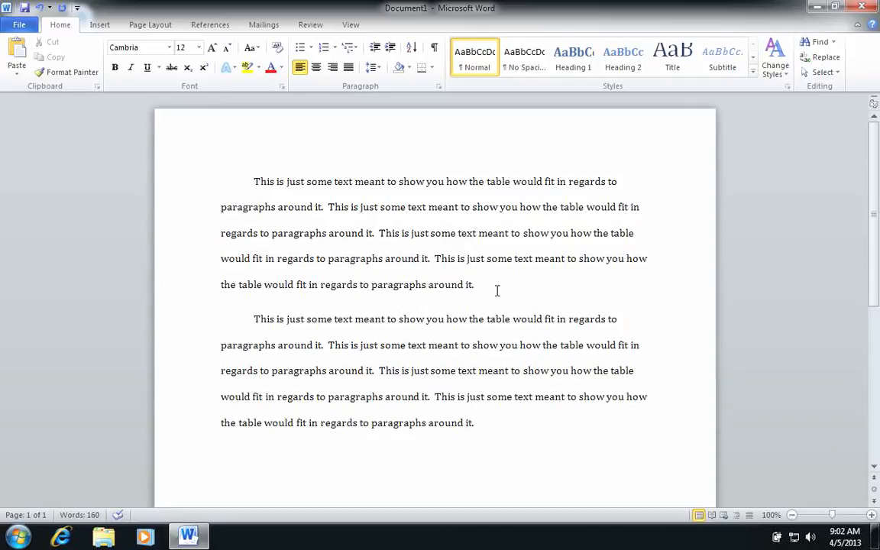
- Insert a table with four columns and three rows on a new line between the two paragraphs
key(Return)
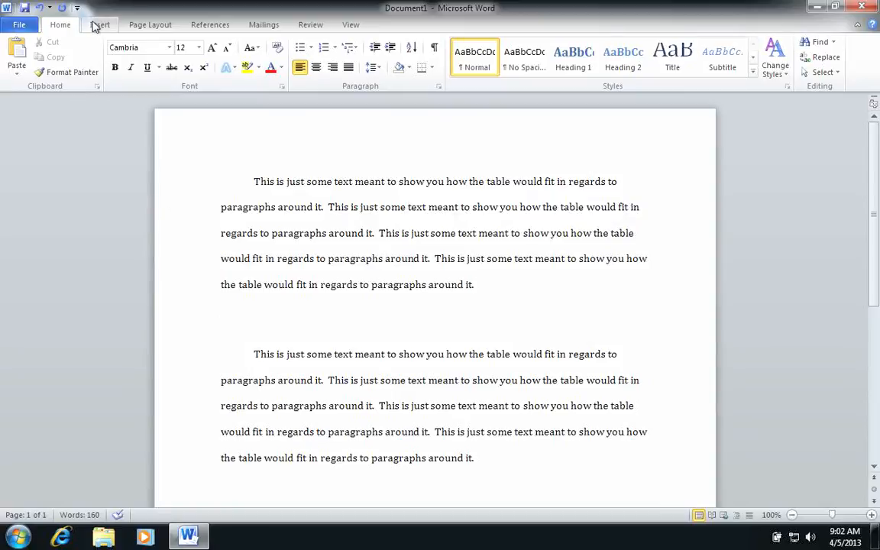
click(97, 25)
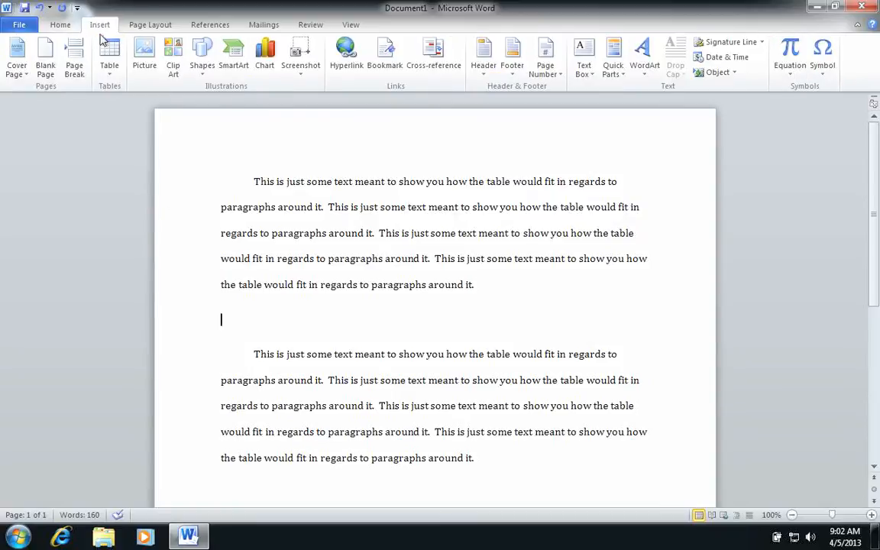
click(112, 79)
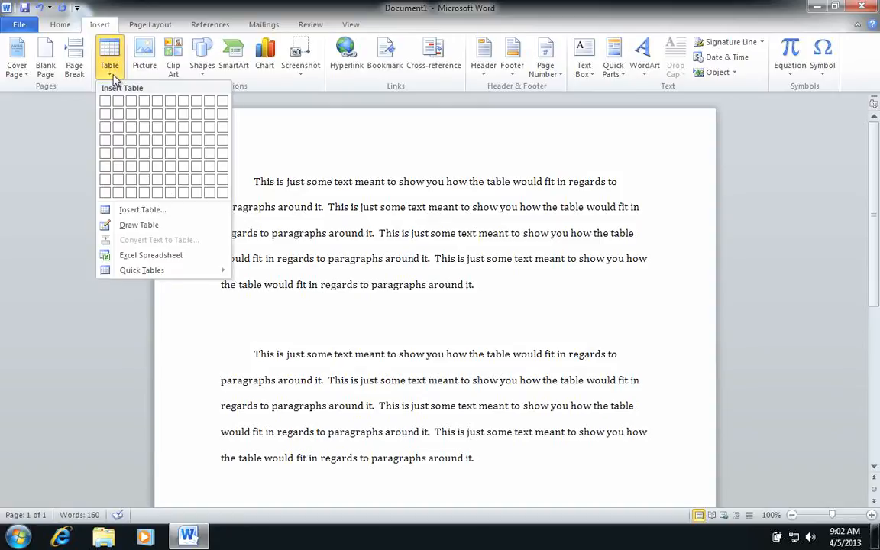
click(143, 132)
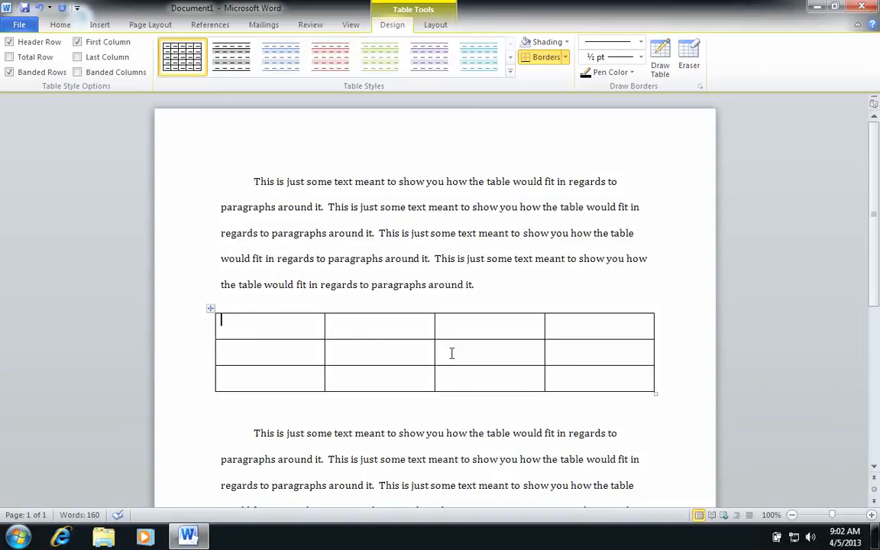
- Set the line spacing of all table cells to 1.0
scroll(319, 176, down, 2)
scroll(320, 176, up, 2)
drag(251, 183, 483, 285)
drag(305, 320, 652, 381)
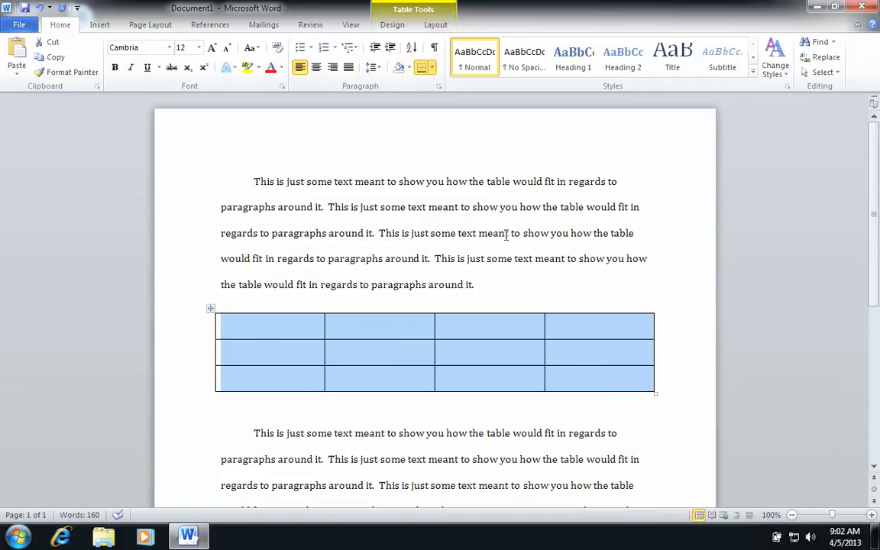
click(375, 69)
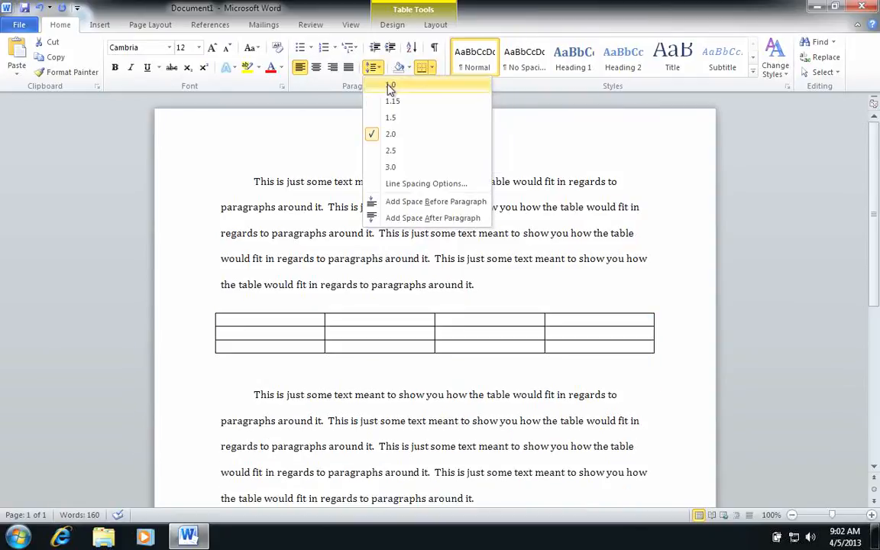
click(390, 90)
scroll(442, 272, down, 1)
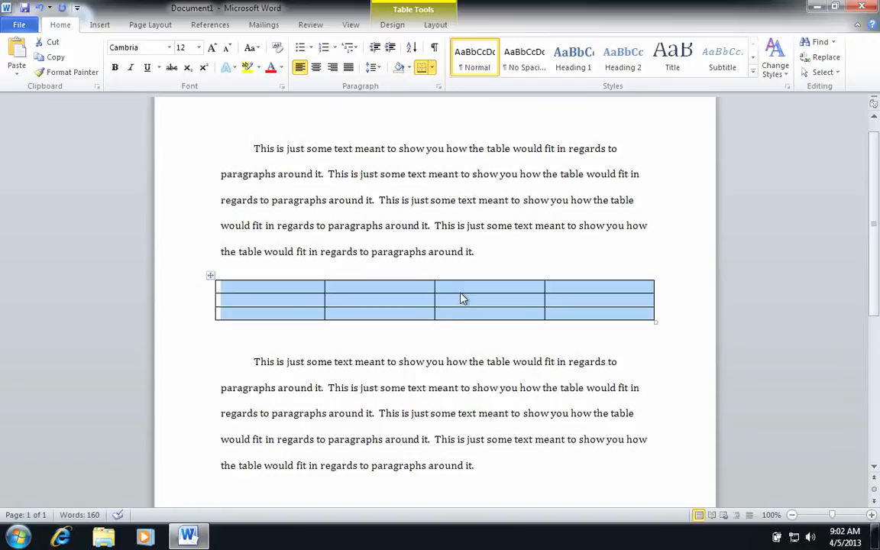
click(464, 297)
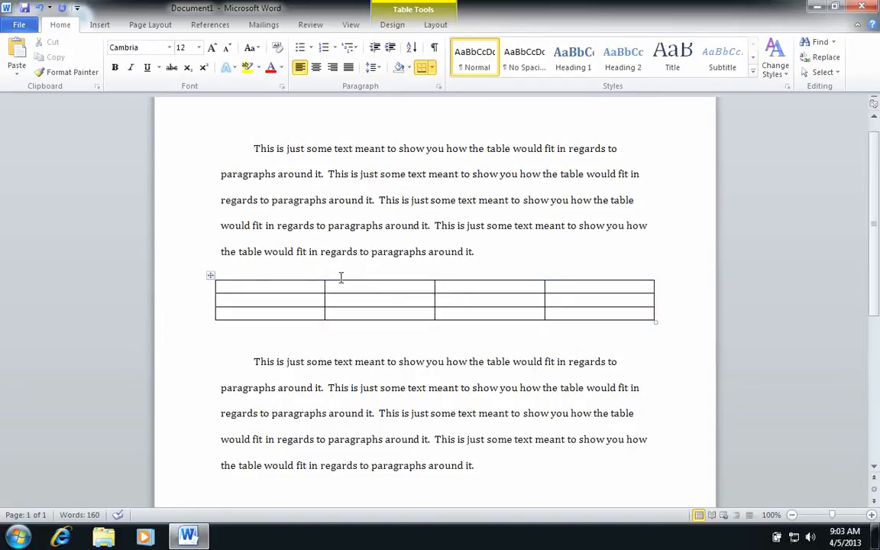
drag(299, 286, 581, 317)
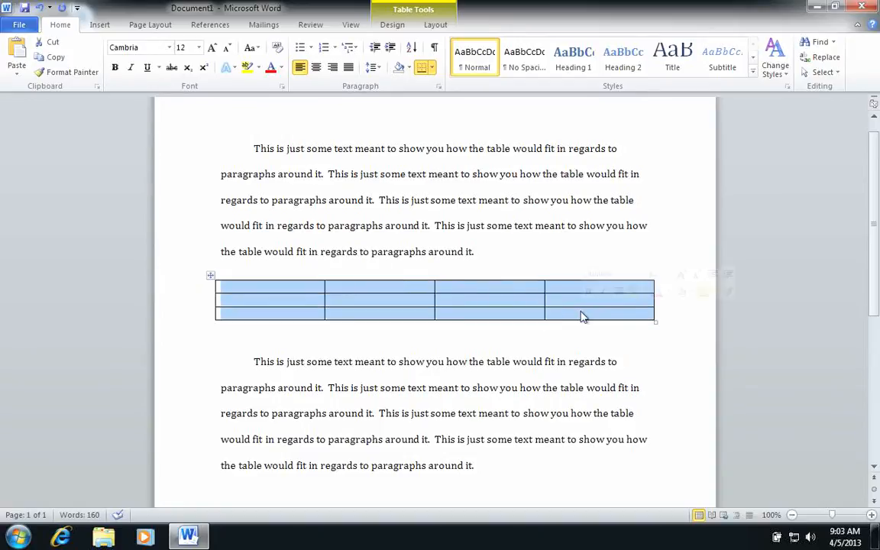
click(582, 314)
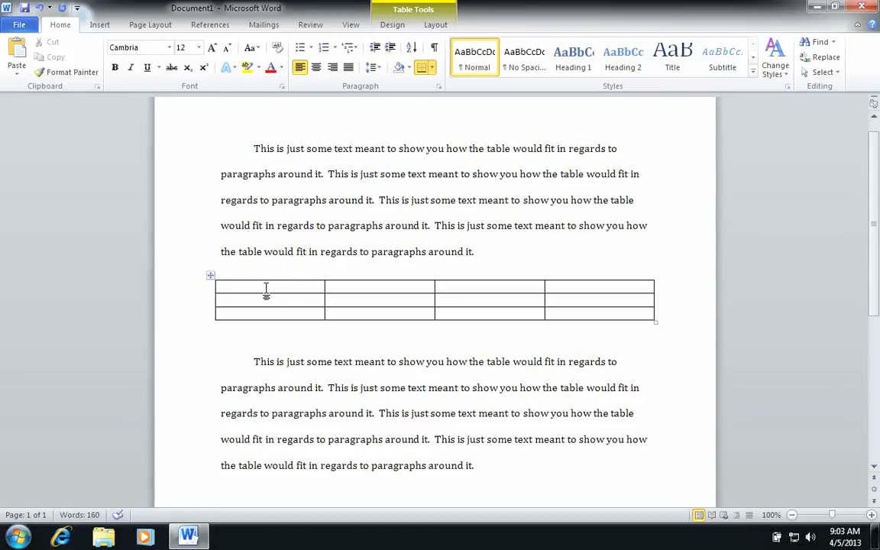
- Fill the table's first row with the headings Time (min), 0 C Glucose (mg/dL), 25 C Glucose (mg/dL) and 40 C Glucose (mg/dL)
text(Time (mi)
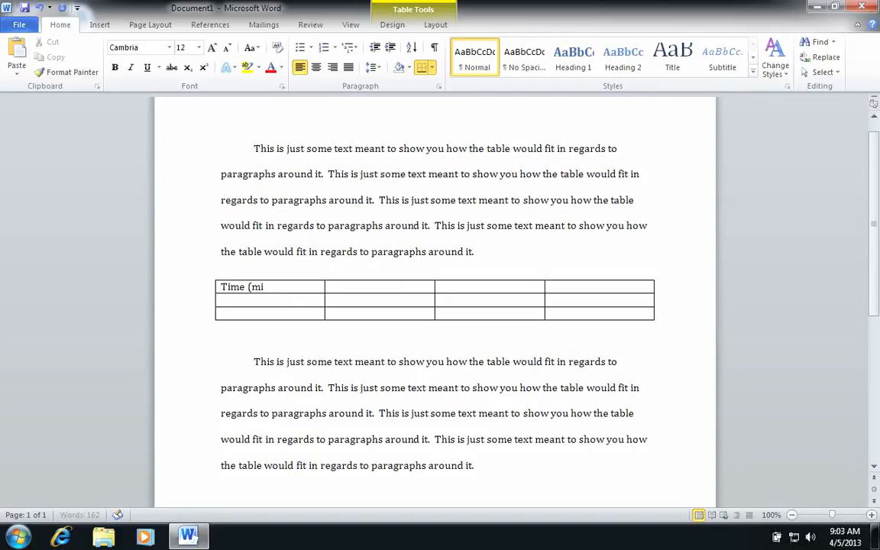
text(n))
key(Tab)
text(0 C Glucose (mg/dL))
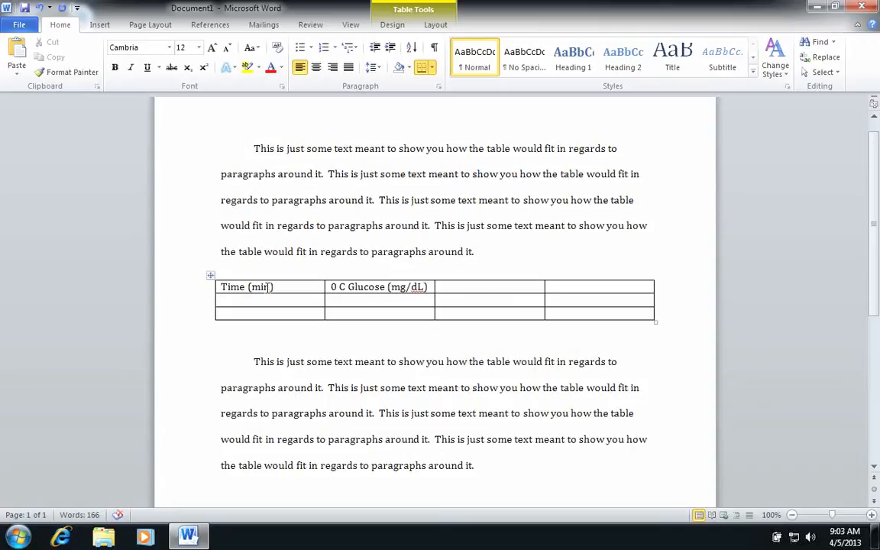
key(Tab)
text(25 C Glucose (mg/dL))
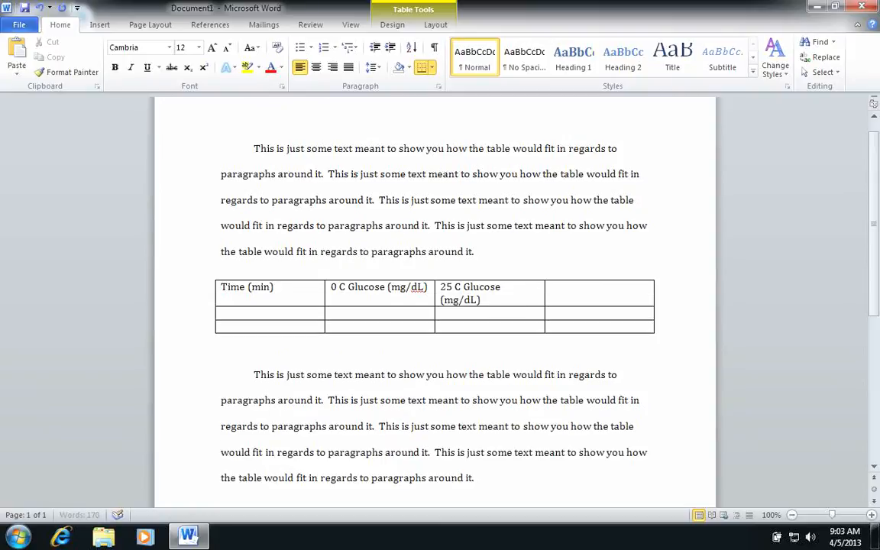
text(40 C Glucose (mg)
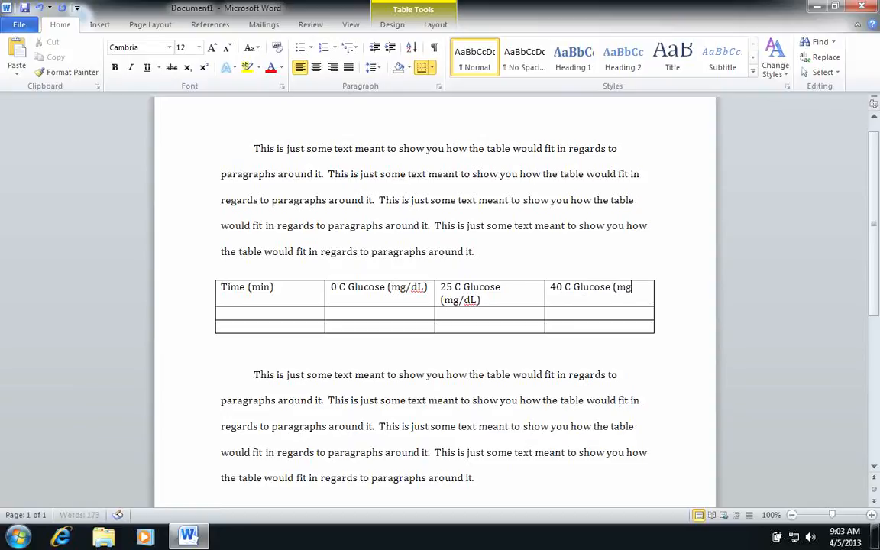
text(/dL))
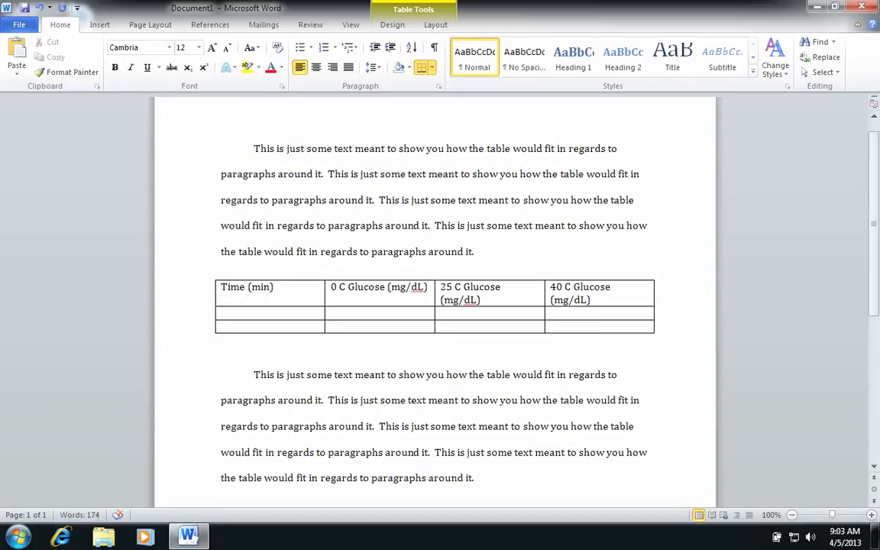
- Add three empty columns to the right of the 40 C Glucose column
scroll(527, 320, up, 1)
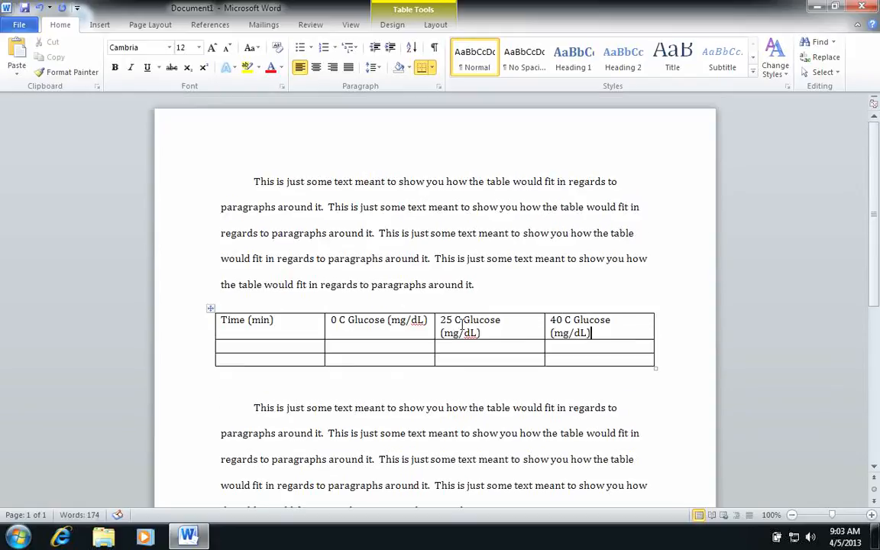
click(633, 324)
click(435, 25)
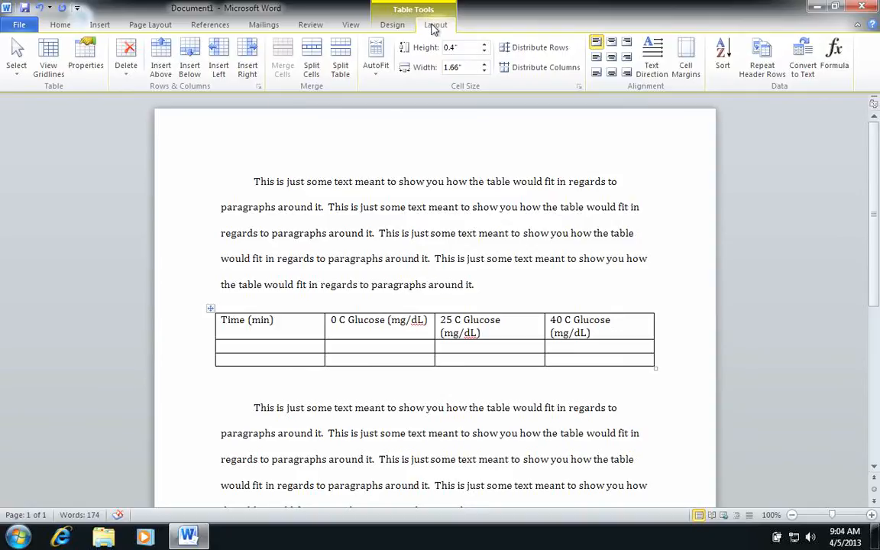
click(252, 55)
click(252, 55)
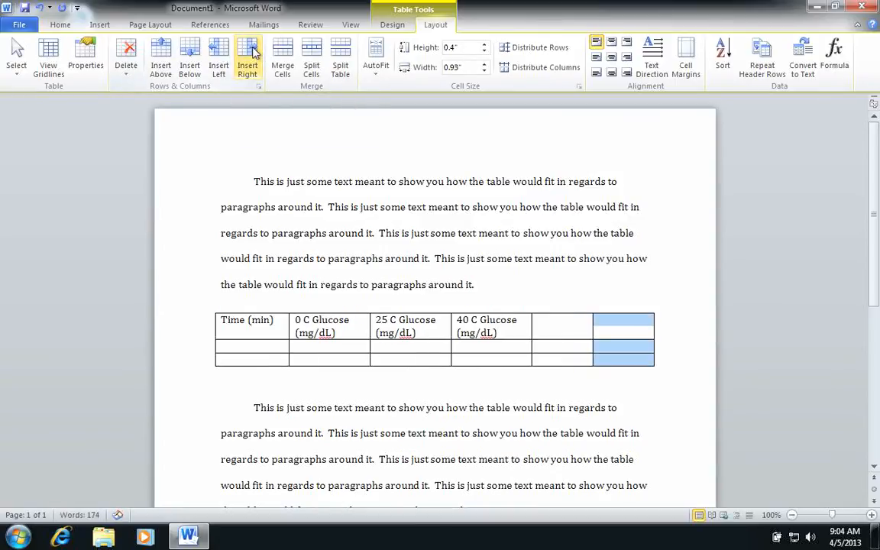
click(252, 54)
- Enter the headings 60 C Glucose (mg/dL), 80 C Glucose (mg/dL) and 100 C Glucose (mg/dL) in the three empty header cells
click(538, 325)
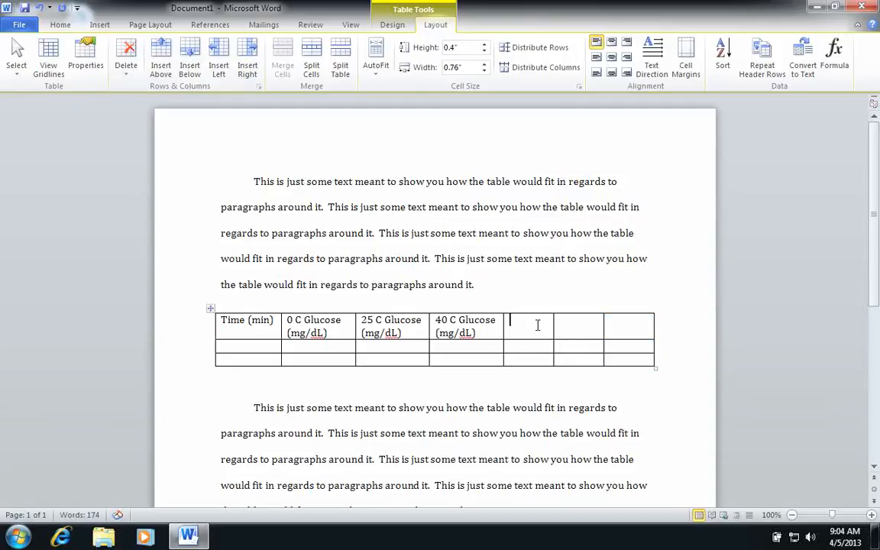
text(60 C Glucose (mg/dL))
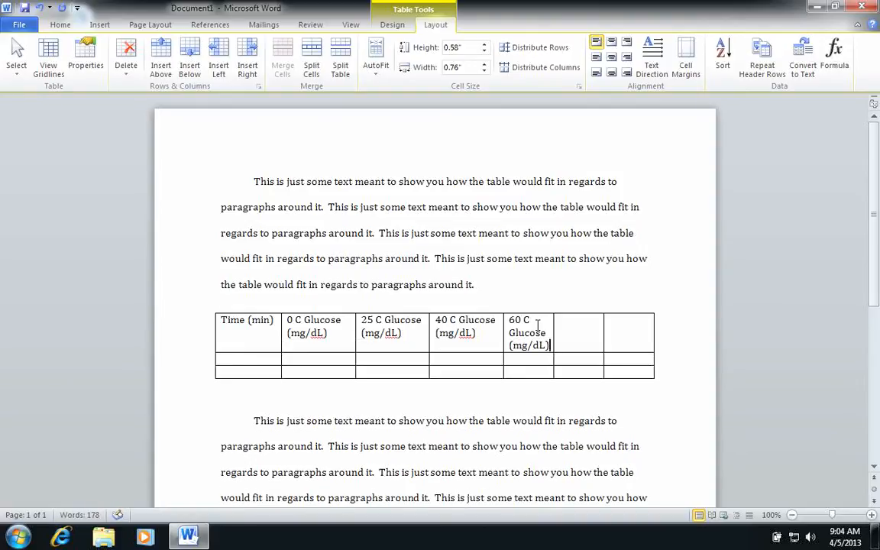
text(80 C Glucose (mg/D)
key(BackSpace)
text(dL))
text(100)
text( C Gluco)
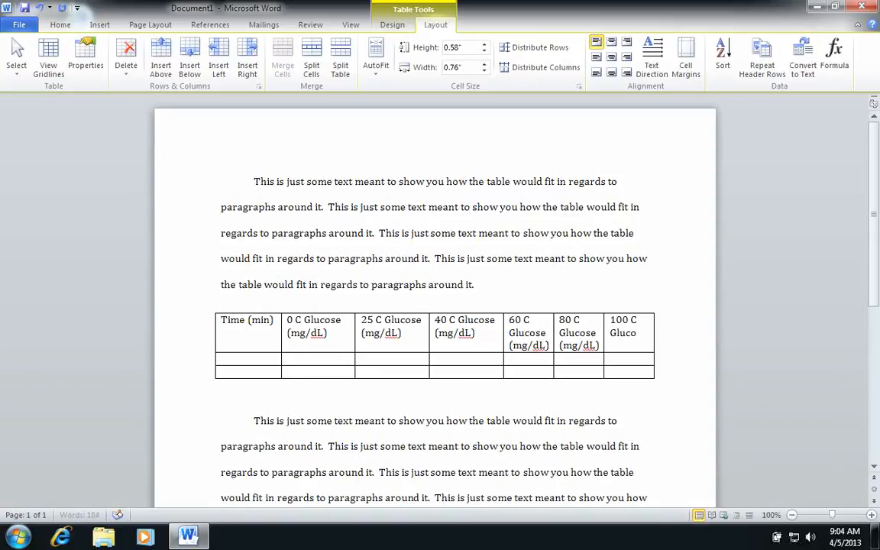
text(se (mg/dL))
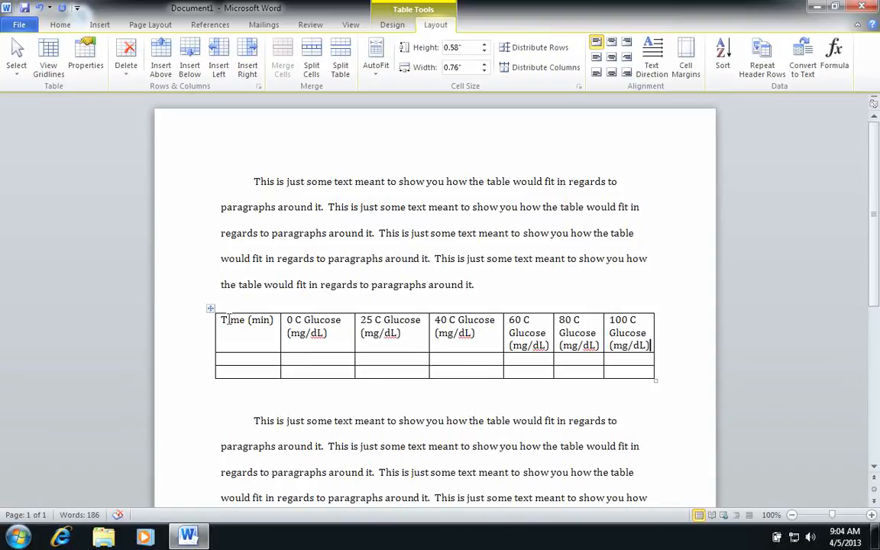
- Try to distribute the columns evenly with only the header row selected, and undo it
drag(221, 321, 640, 346)
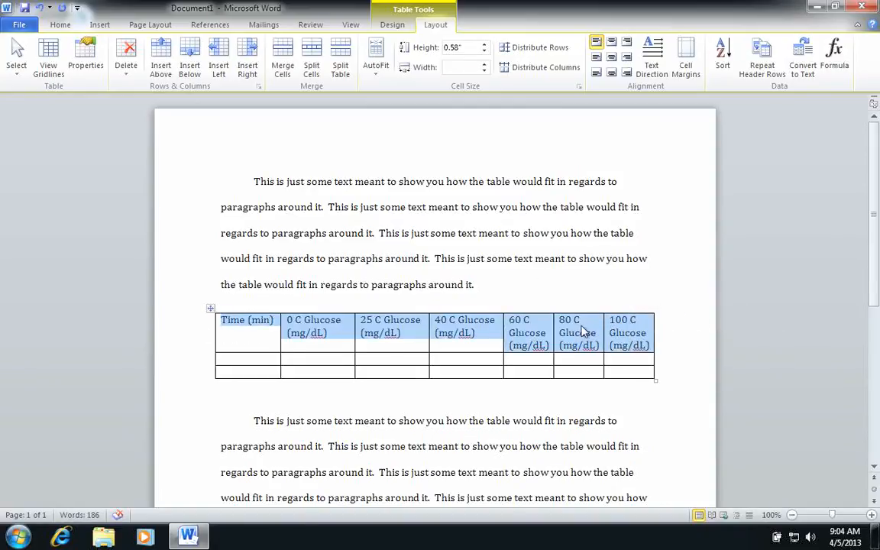
click(538, 69)
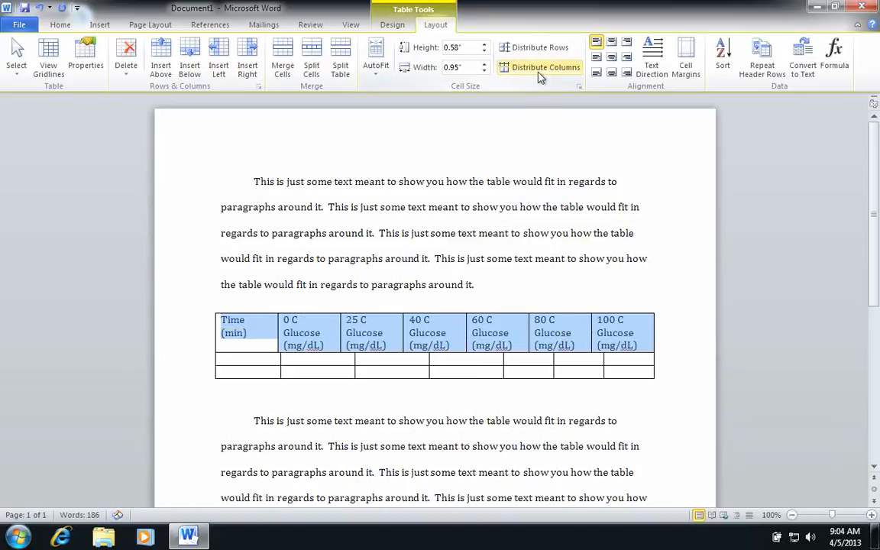
double_click(609, 366)
click(233, 327)
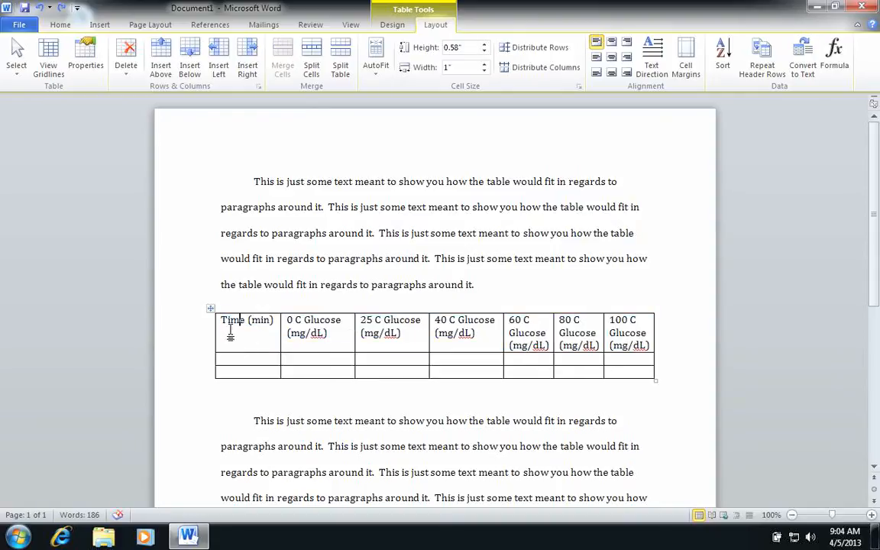
- Distribute all columns and all rows of the whole table evenly
drag(223, 319, 643, 366)
click(569, 70)
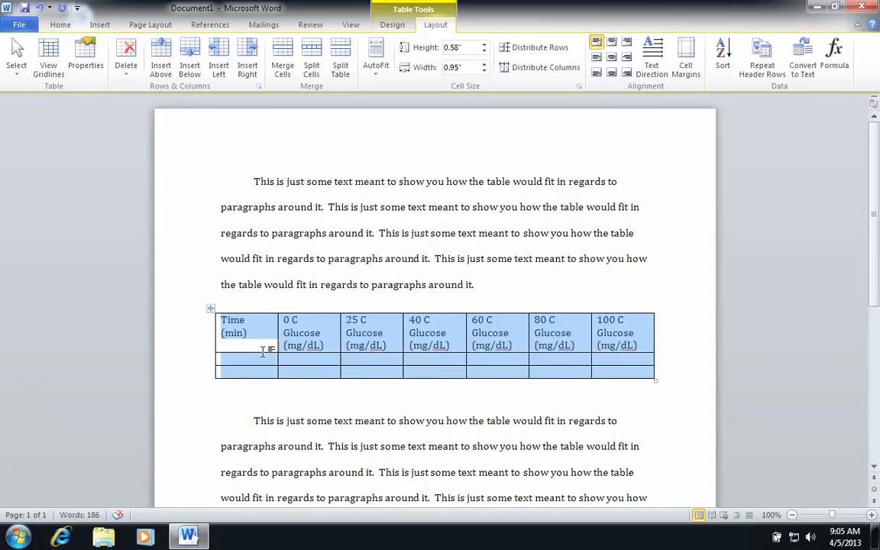
click(533, 47)
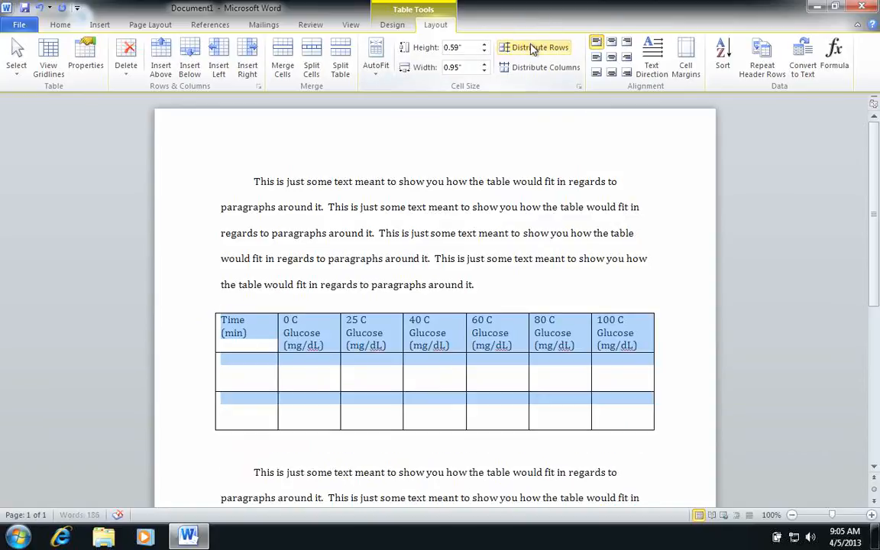
click(343, 382)
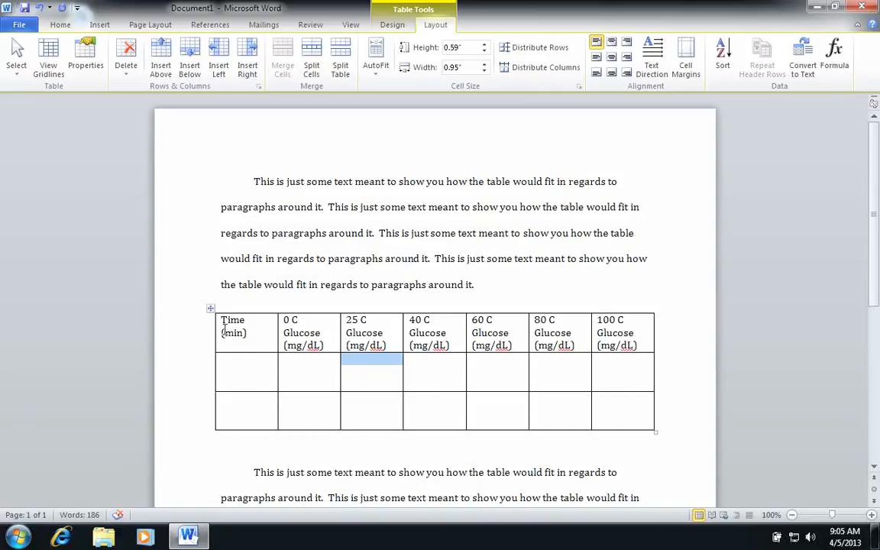
- Delete the table's last empty row
drag(245, 410, 638, 417)
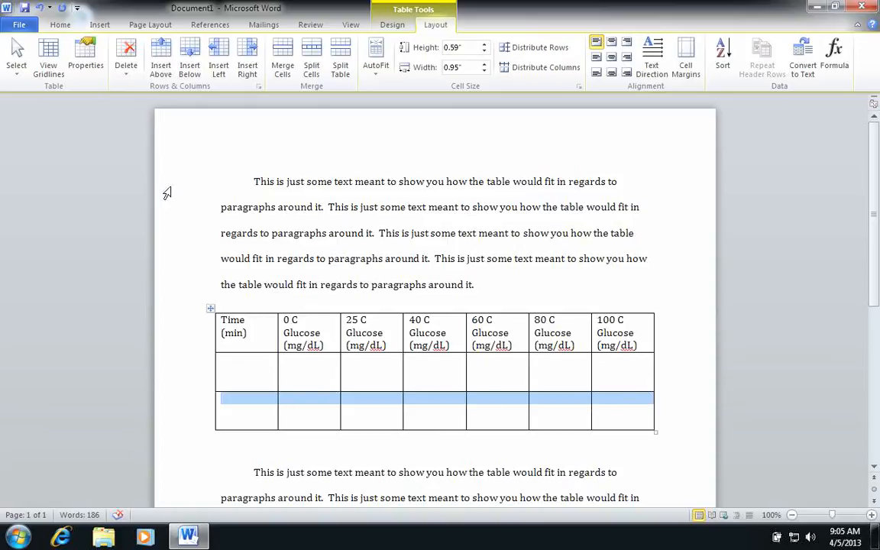
click(126, 77)
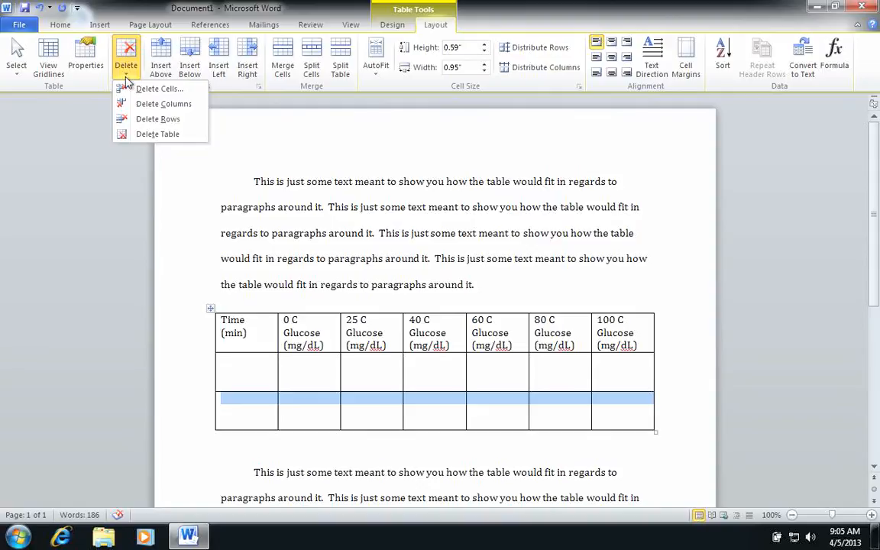
click(150, 123)
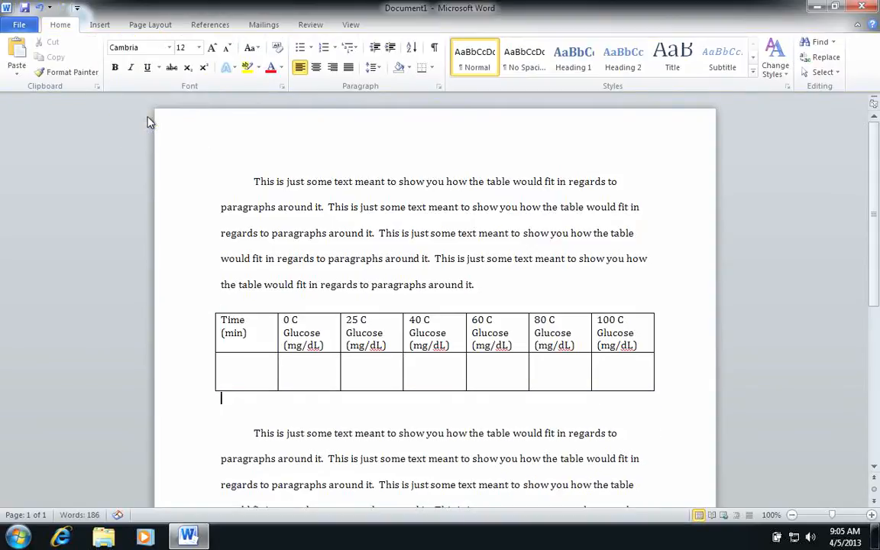
- Center the text of the header row both horizontally and vertically within its cells
click(250, 370)
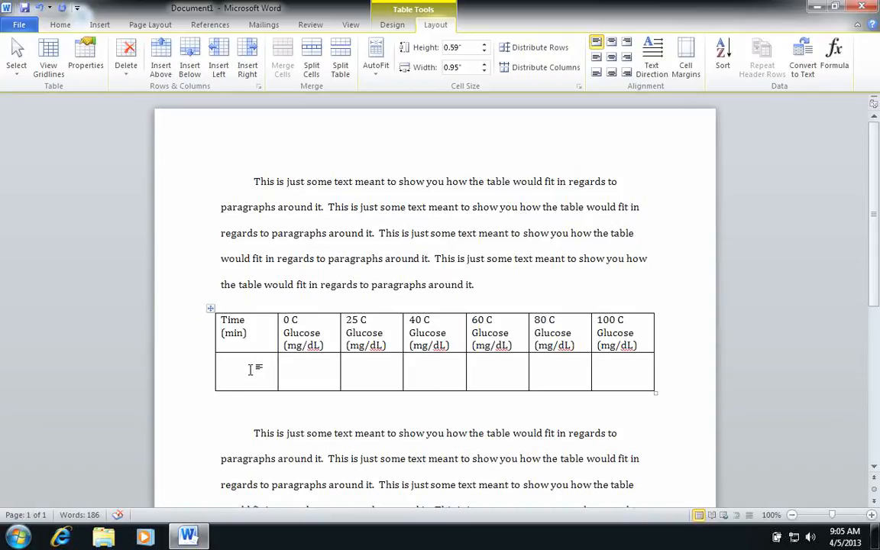
click(223, 322)
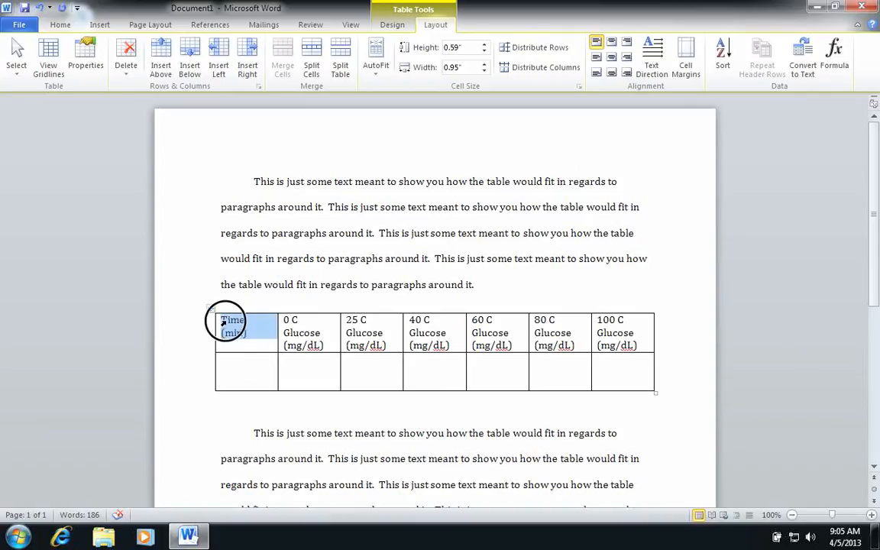
click(224, 322)
drag(221, 322, 617, 353)
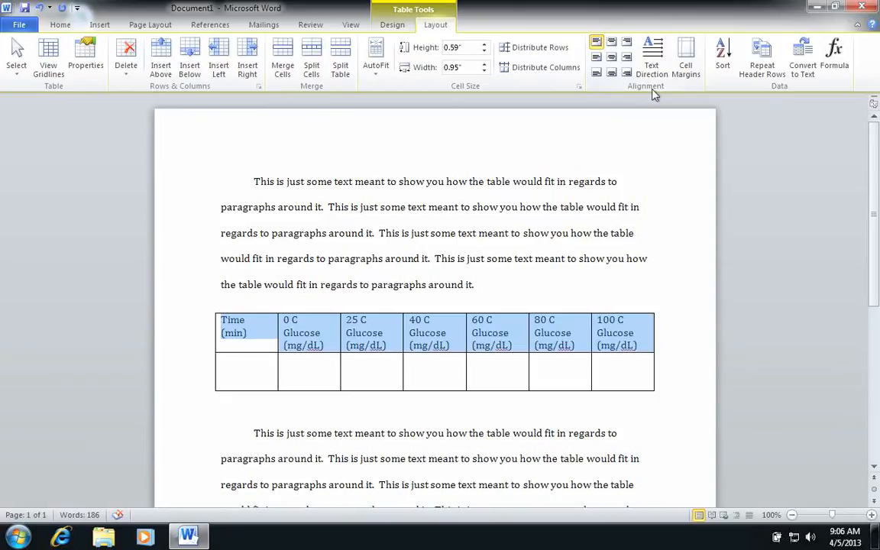
click(611, 61)
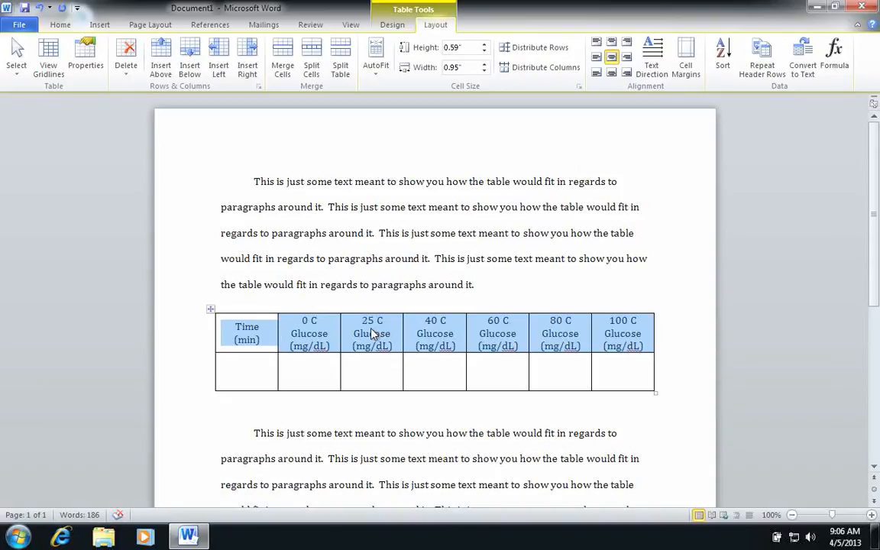
- Make the text of the table's header row bold
key(ctrl+b)
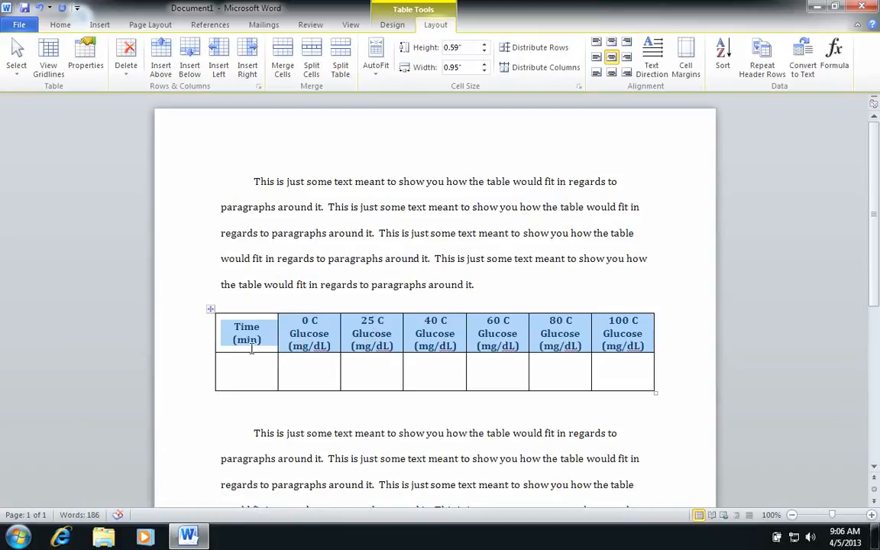
click(61, 25)
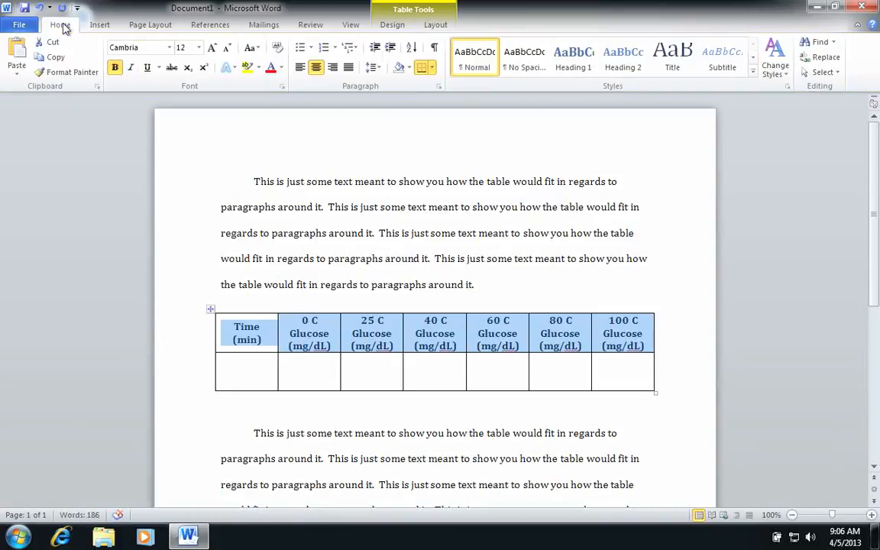
click(116, 69)
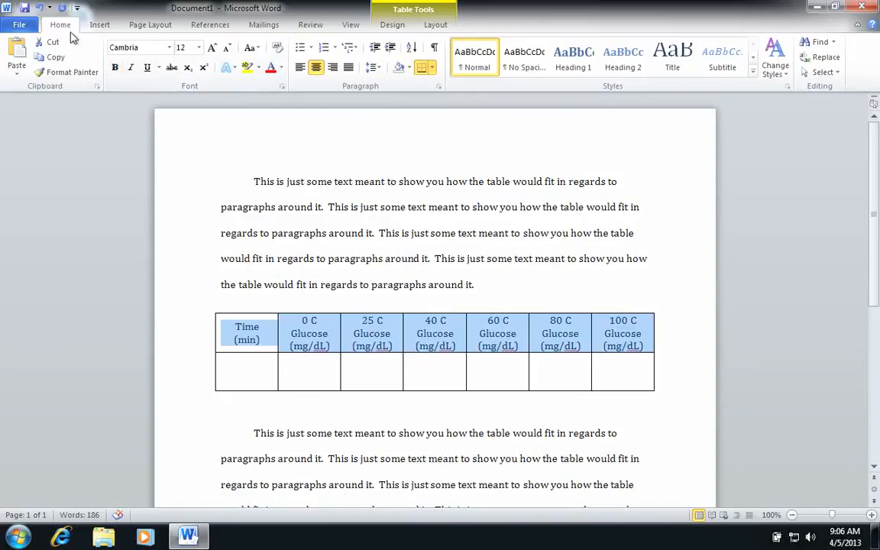
click(116, 68)
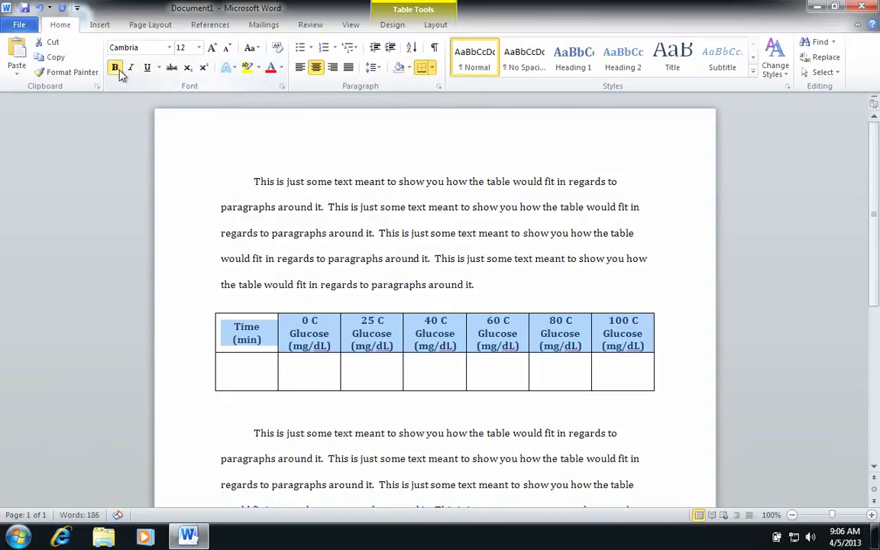
click(441, 364)
- Fill the table's second row with 10, 250, 250, 500, 1000, 250 and 0 from the Time column onward
click(245, 363)
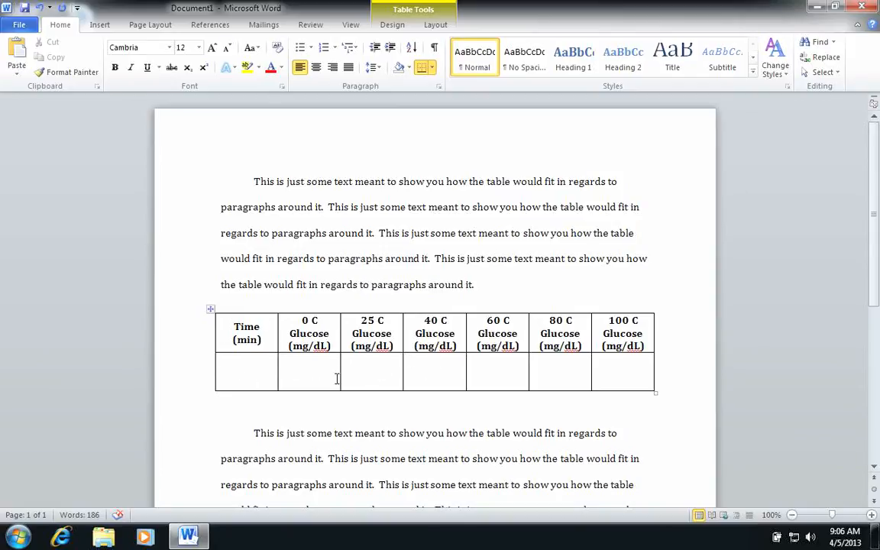
text(10)
key(Tab)
text(250)
key(Tab)
text(250)
key(Tab)
text(500)
key(Tab)
text(1000)
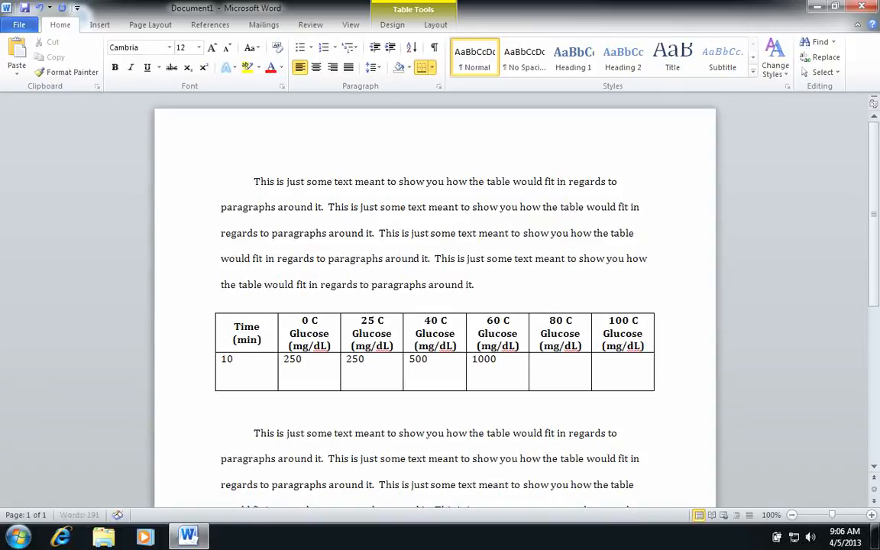
key(Tab)
text(25)
key(Tab)
text(0)
- Center the values of the data row both horizontally and vertically within their cells
click(330, 369)
drag(223, 359, 603, 374)
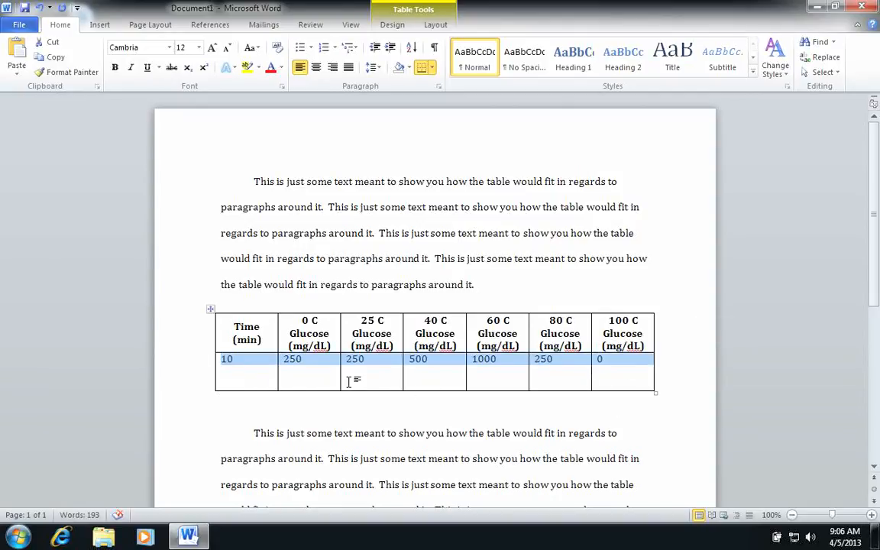
click(436, 25)
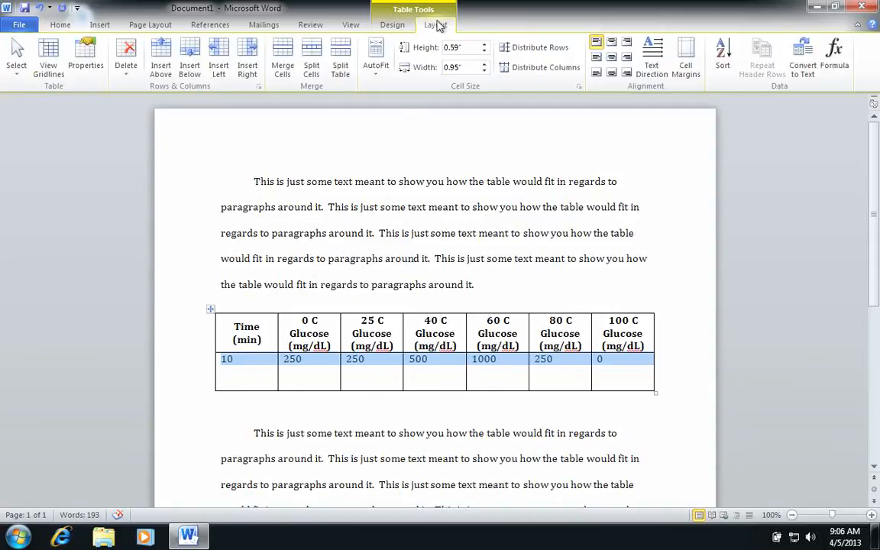
click(611, 56)
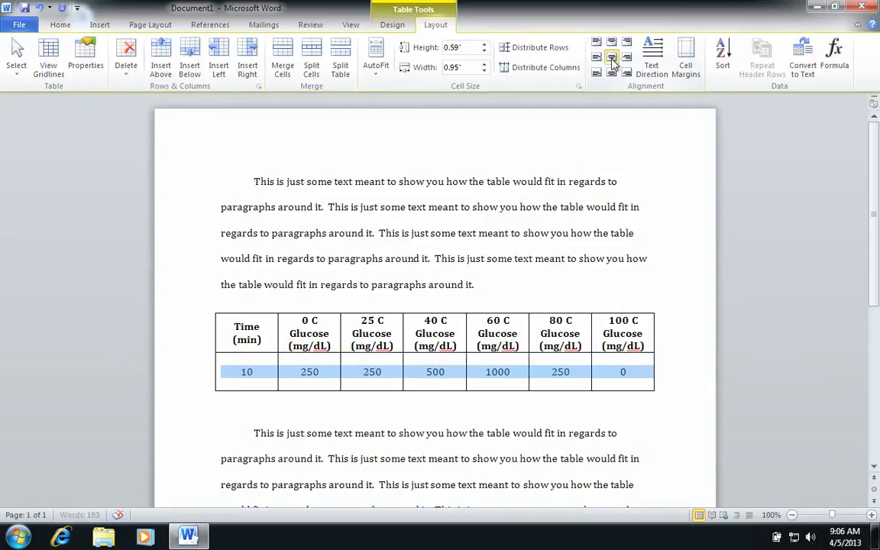
click(364, 373)
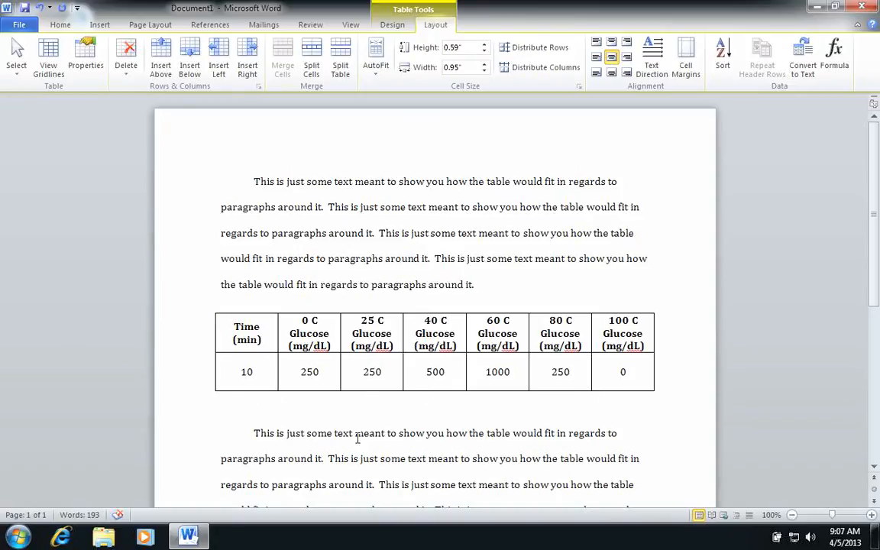
- Insert a Simple Text Box on the empty line between the table and the second paragraph
drag(255, 433, 617, 434)
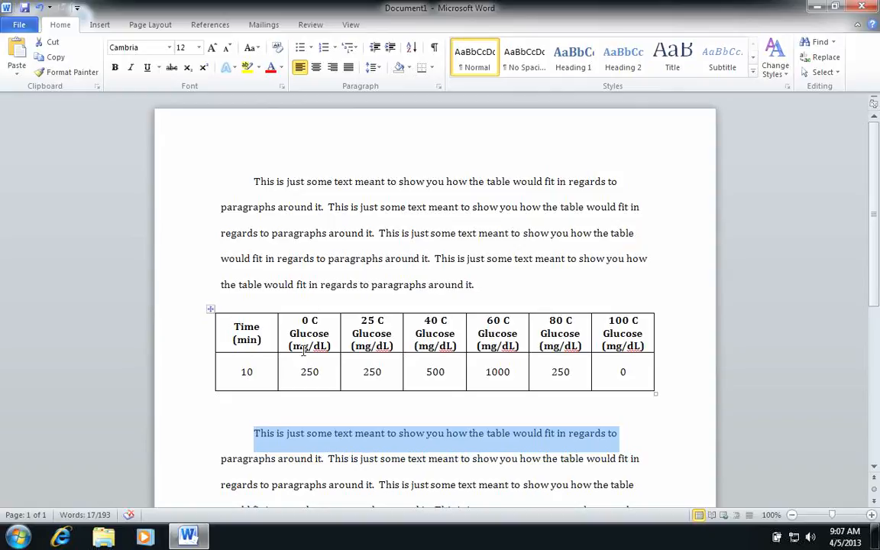
click(260, 403)
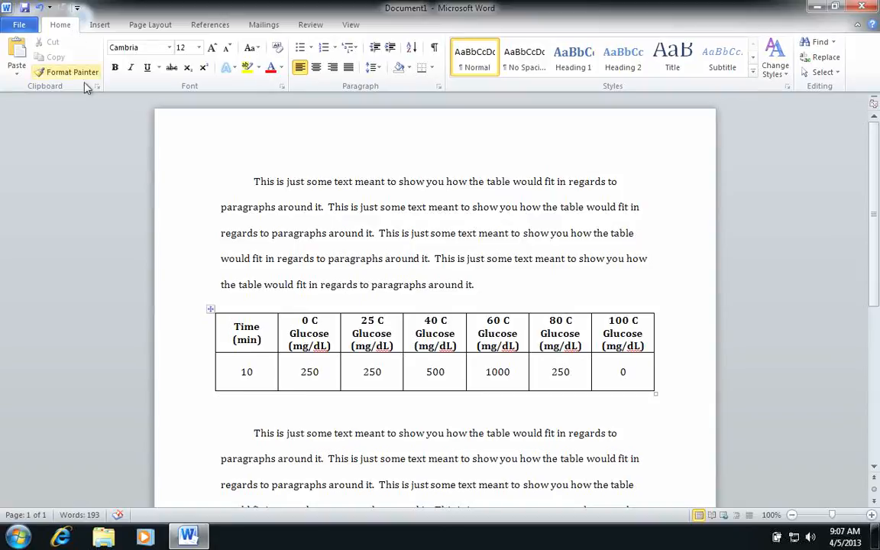
scroll(128, 238, down, 1)
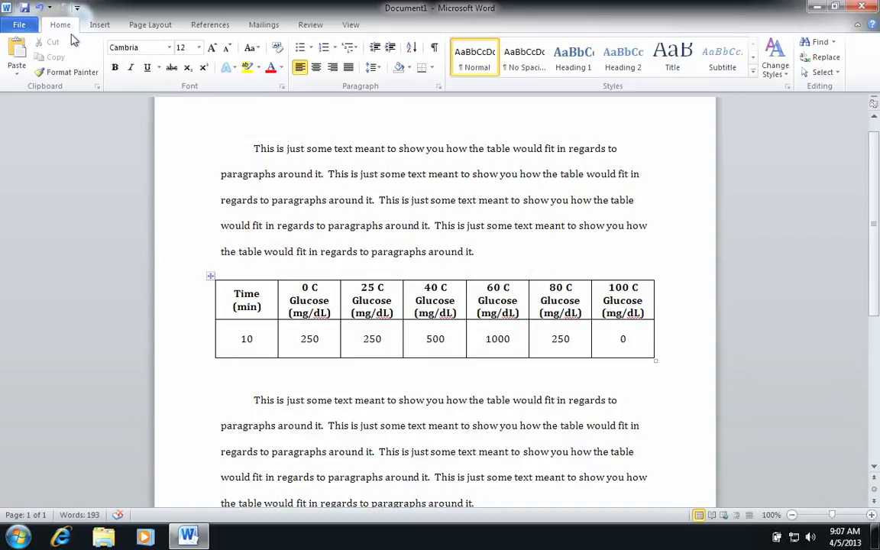
click(100, 25)
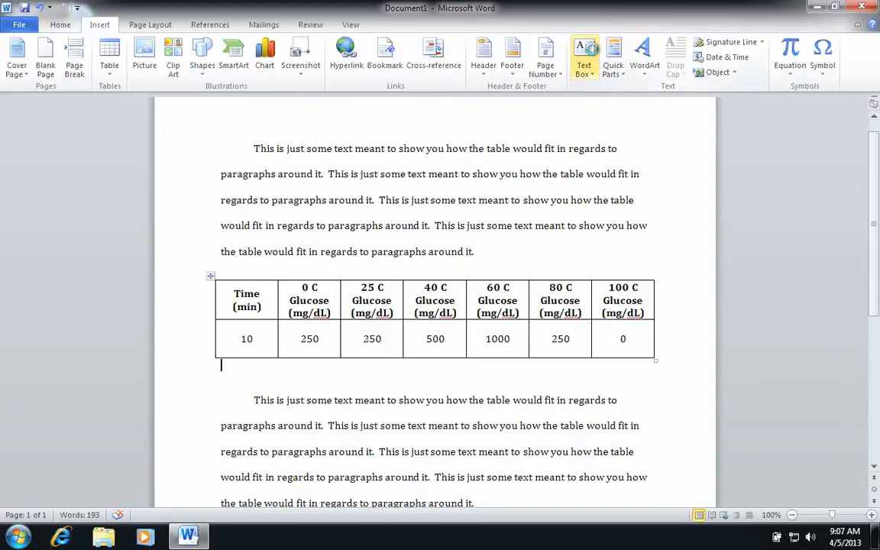
click(590, 48)
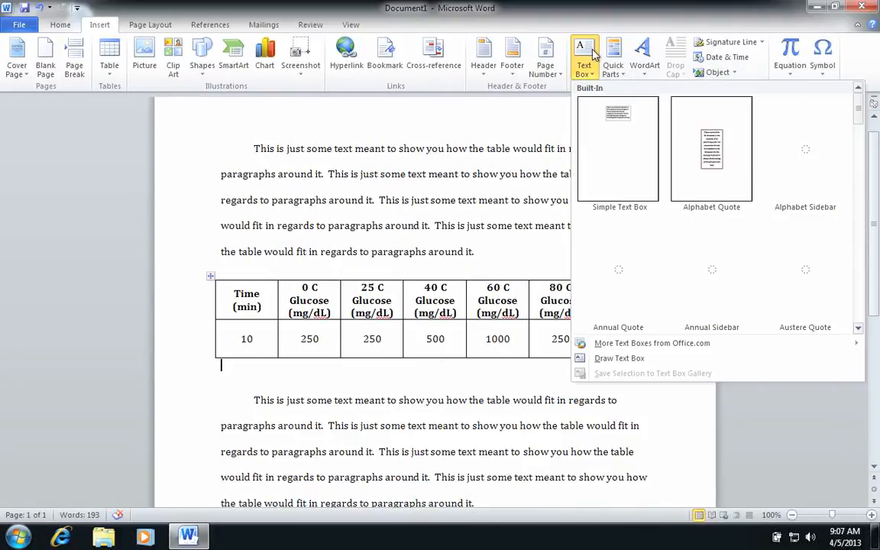
click(628, 143)
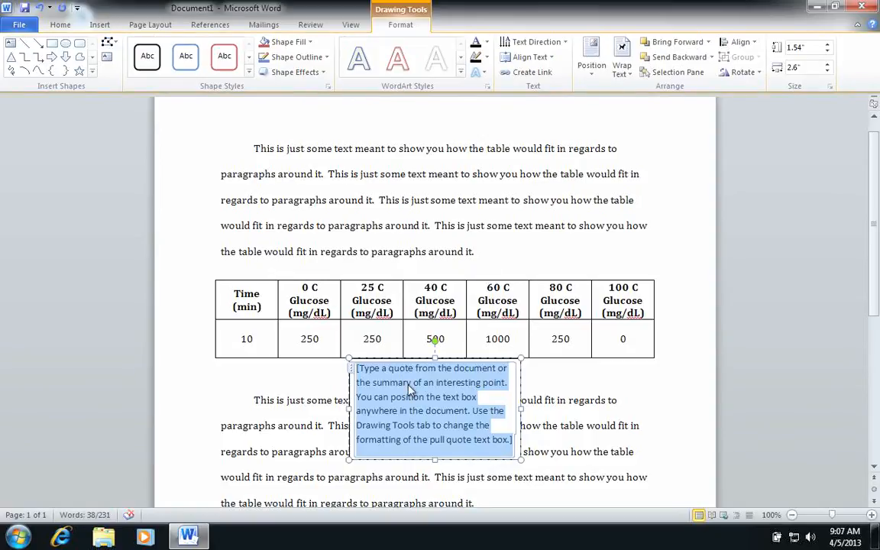
- Replace the text box's placeholder text with the caption "Figure 1. Determining Optimal Temperature of Lactase"
text(Figure 1.)
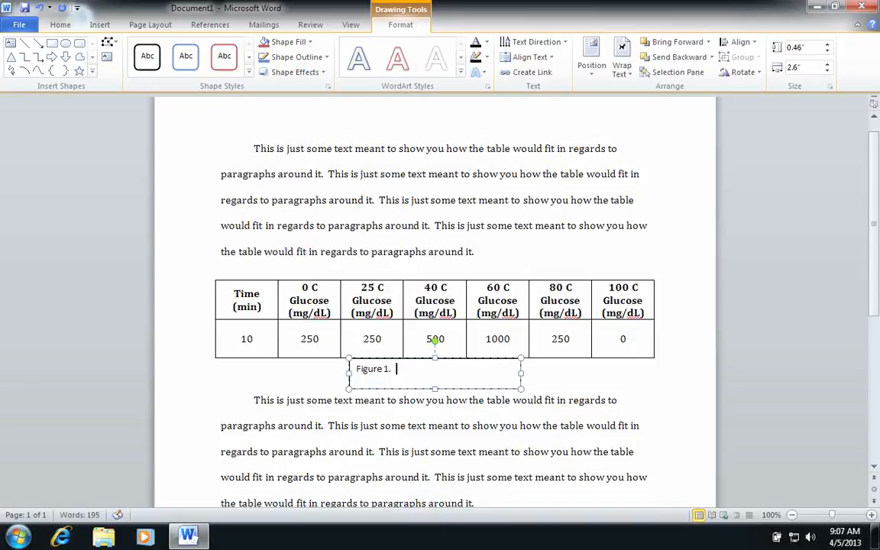
text(  Determing)
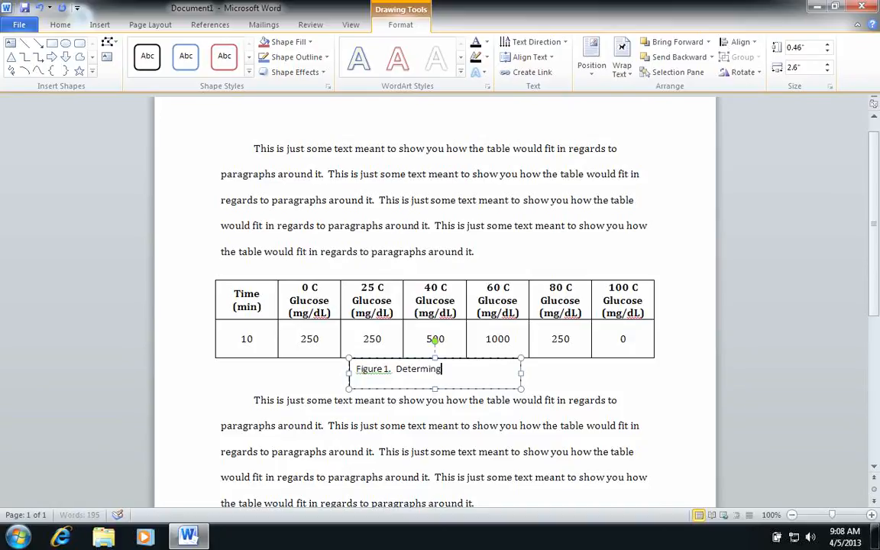
text( ning Optimal Tem)
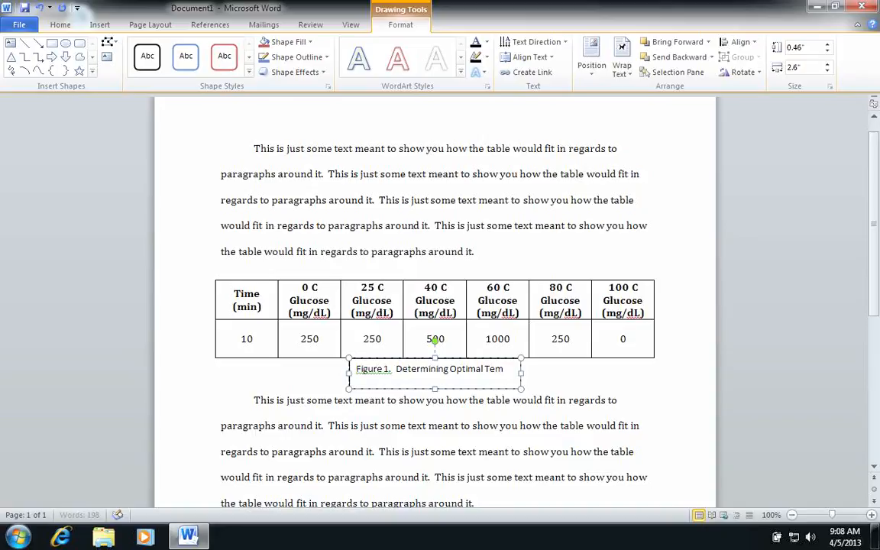
text(perature of Lactase)
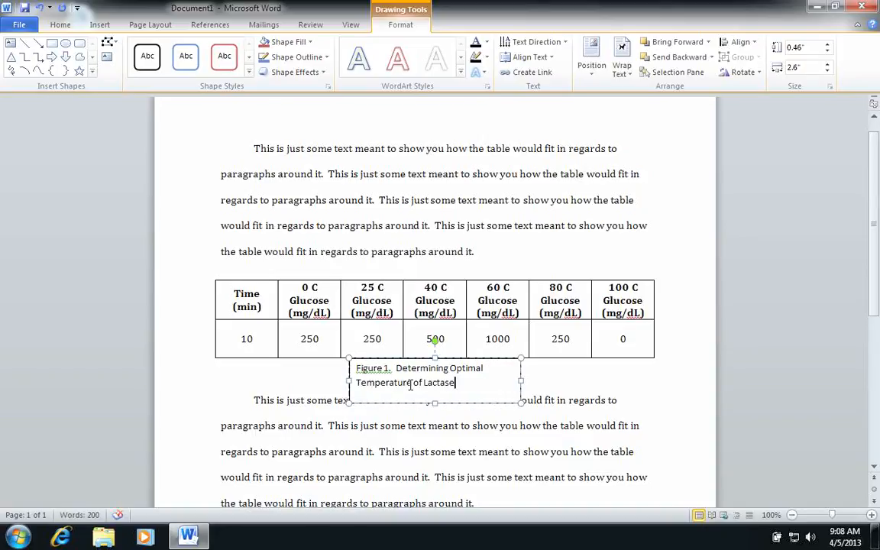
- Resize the caption text box to about 6.68" wide and 0.31" high, spanning the table's width directly beneath it
drag(520, 373, 634, 365)
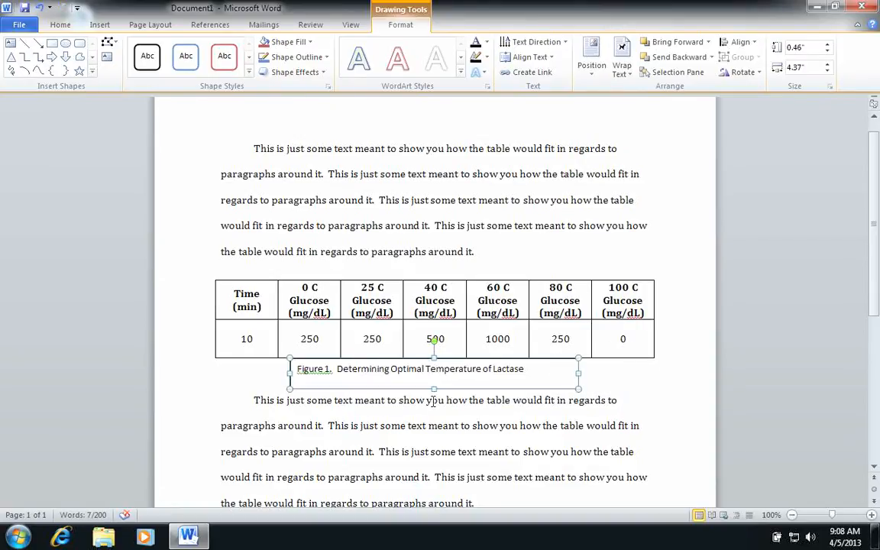
drag(432, 389, 402, 381)
drag(504, 368, 655, 362)
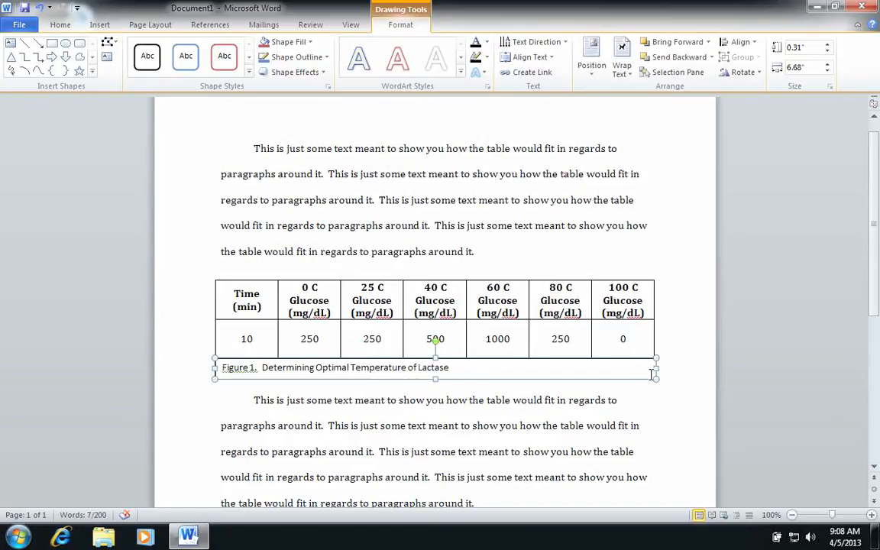
triple_click(278, 371)
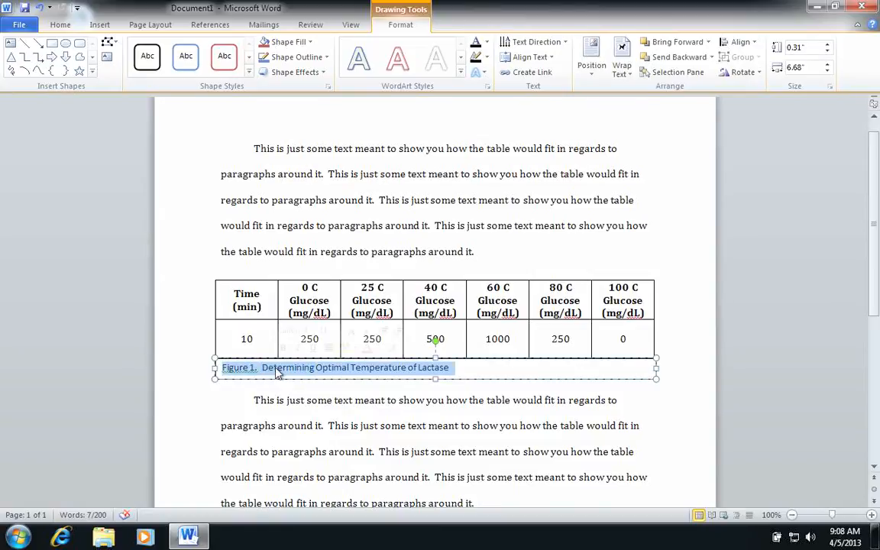
click(60, 25)
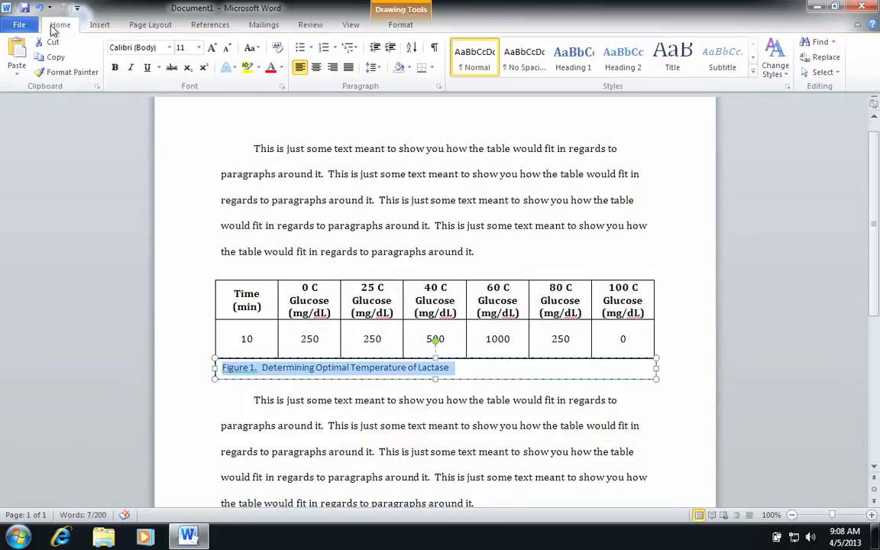
click(409, 26)
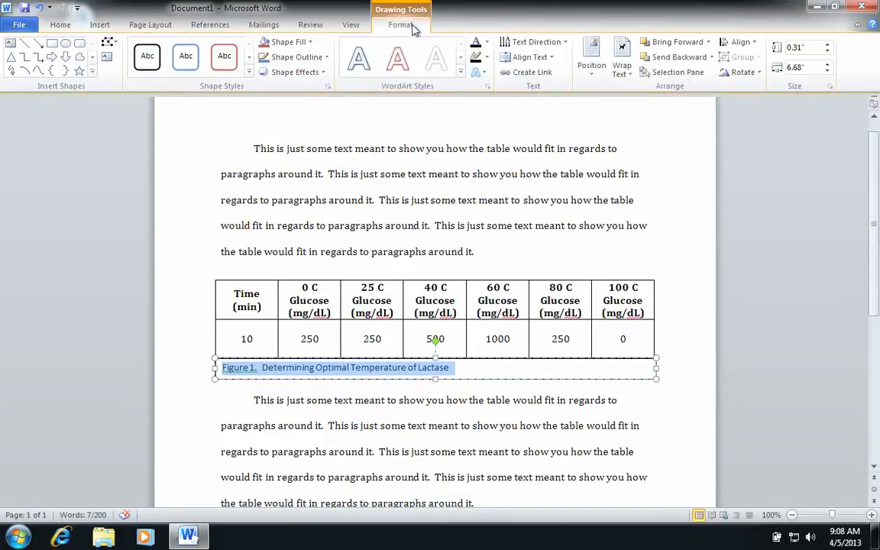
click(622, 70)
click(611, 399)
triple_click(338, 370)
- Set the caption text box's outline color to white
click(656, 369)
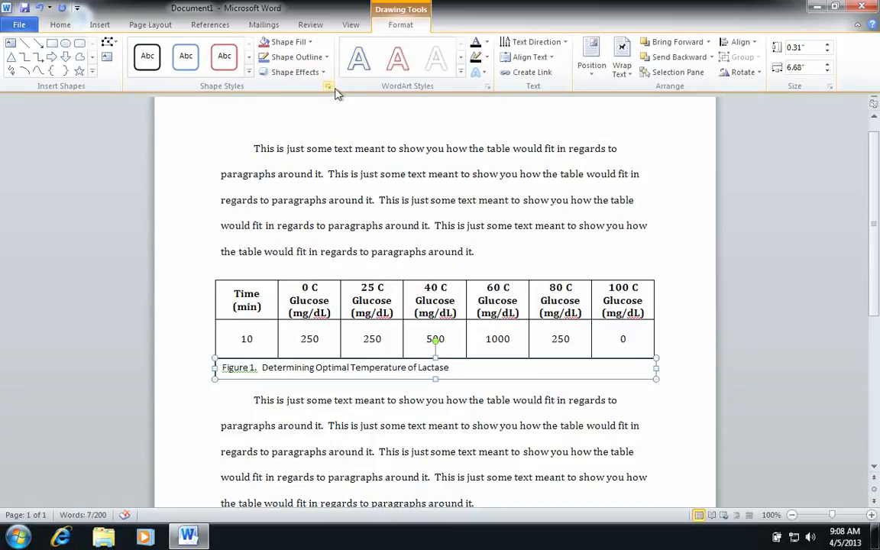
click(298, 58)
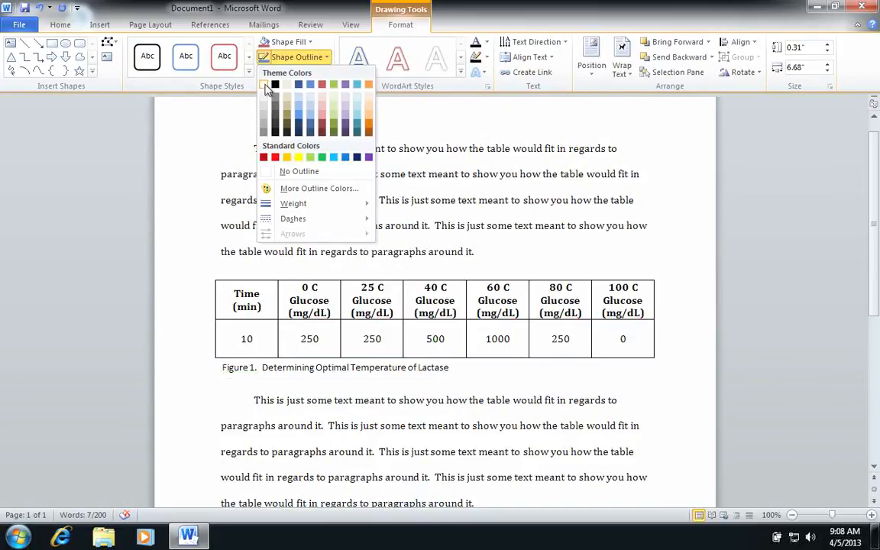
click(265, 85)
click(310, 57)
click(264, 84)
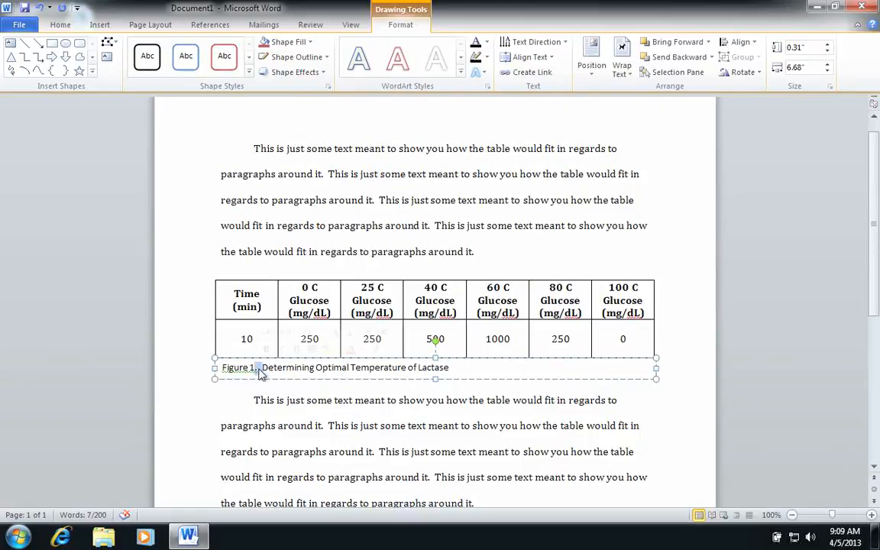
- Make the whole Figure 1 caption text bold
triple_click(232, 369)
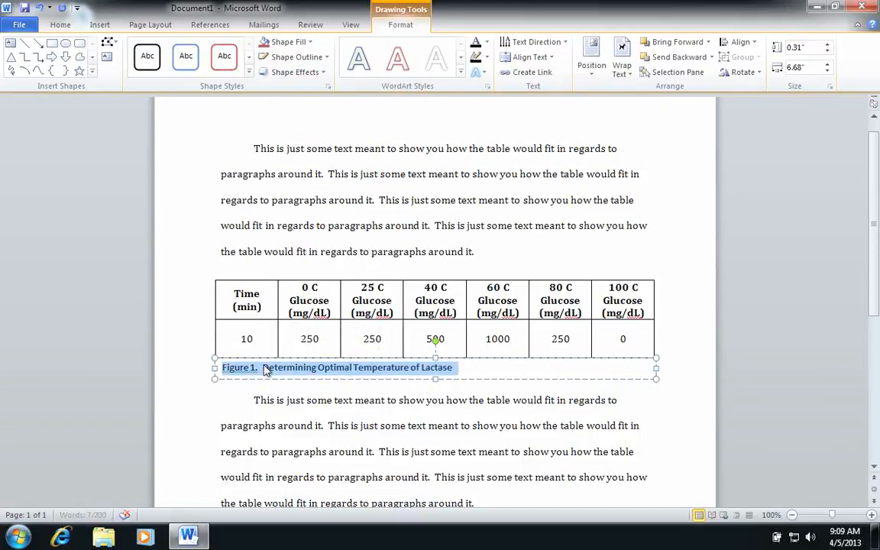
click(54, 25)
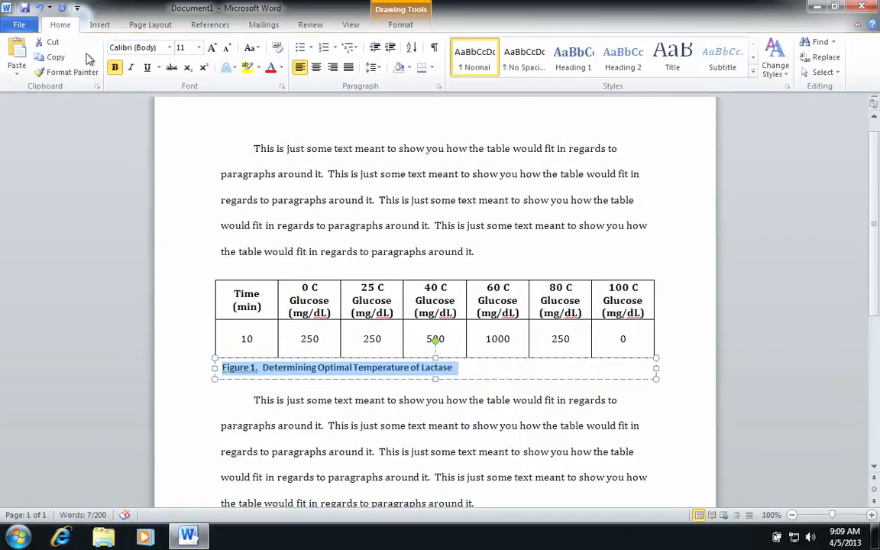
click(318, 399)
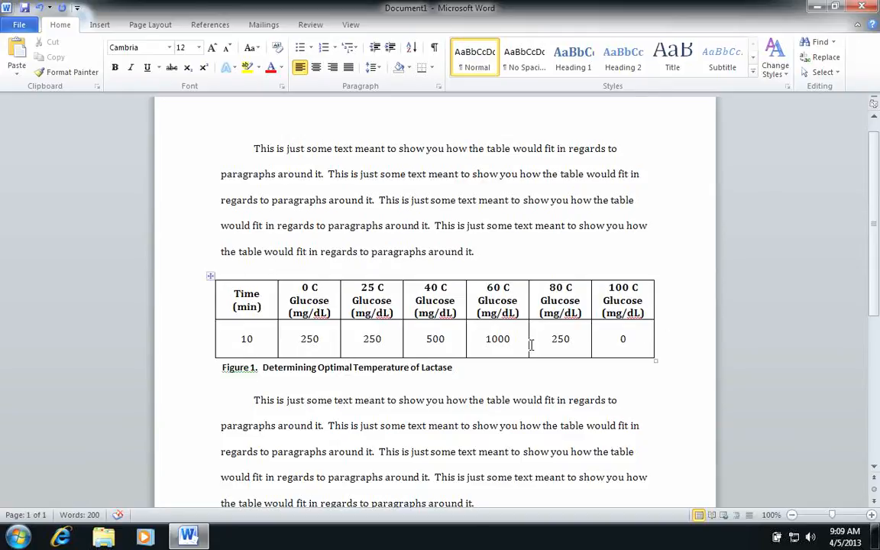
- Cut the glucose table from between the two paragraphs and paste it on a new line below the second paragraph
scroll(264, 321, down, 1)
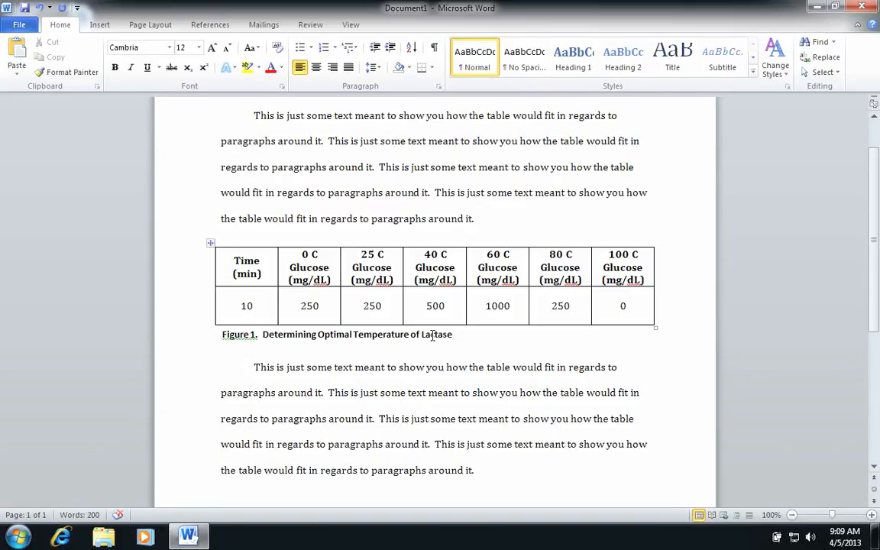
scroll(207, 219, up, 2)
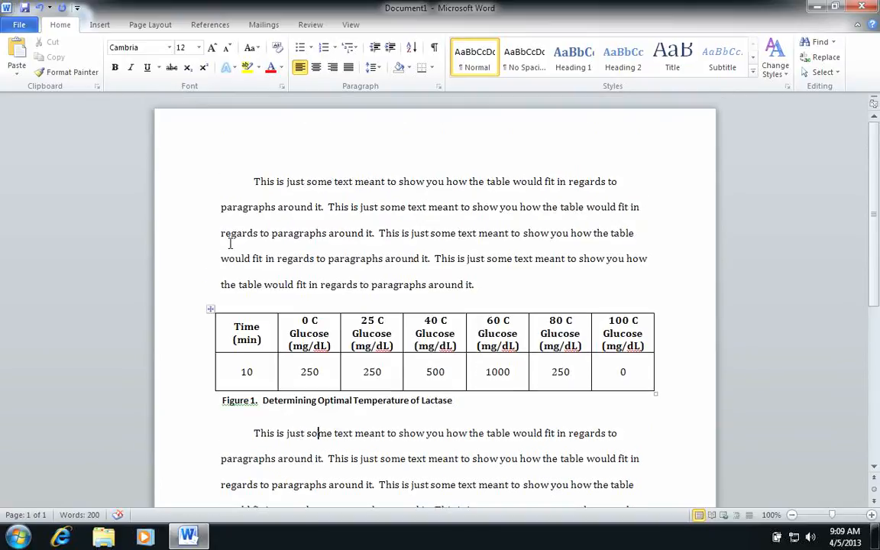
scroll(207, 303, down, 2)
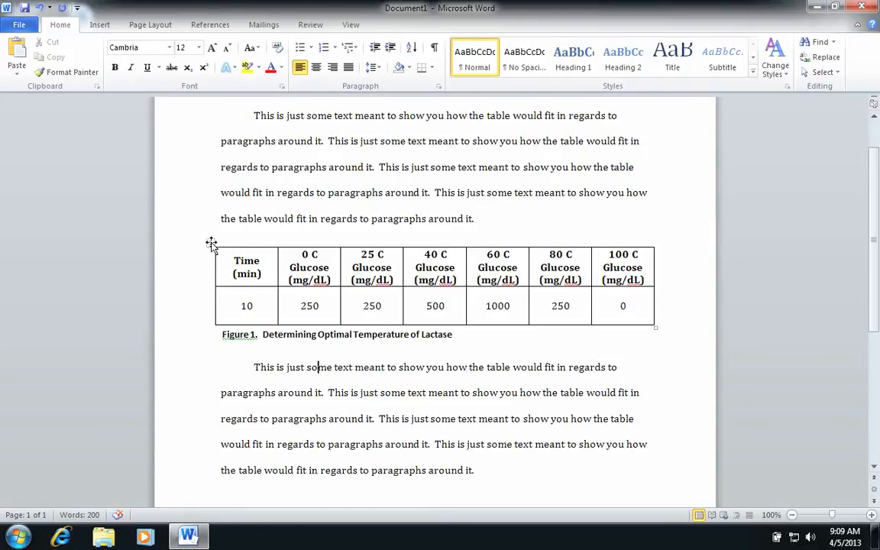
click(212, 243)
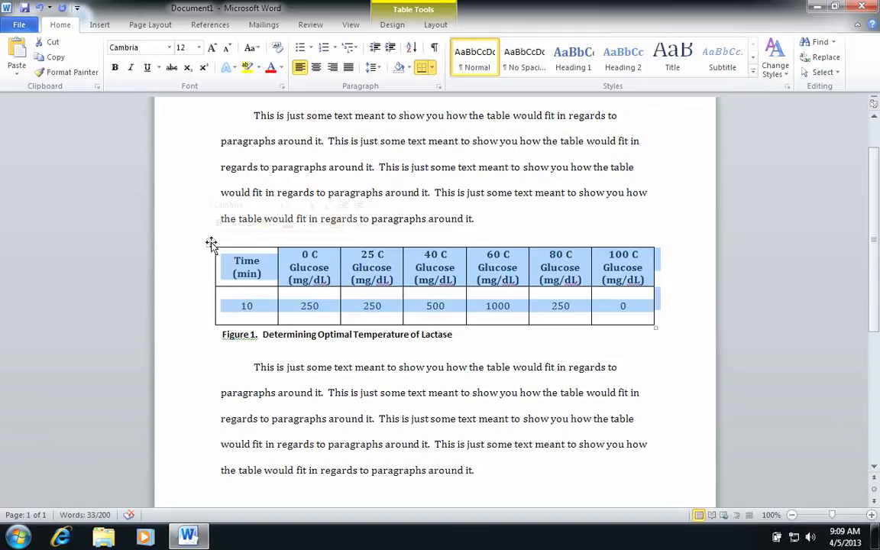
key(BackSpace)
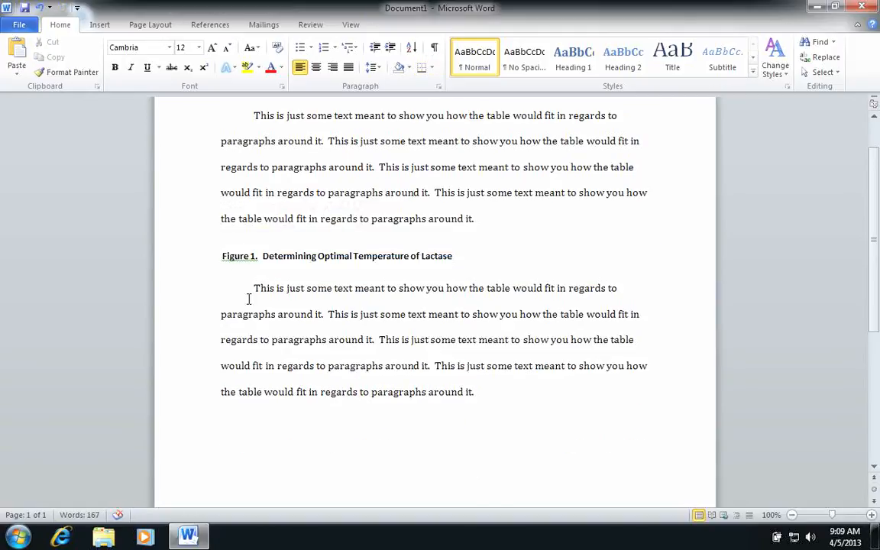
click(479, 392)
key(Return)
key(ctrl+v)
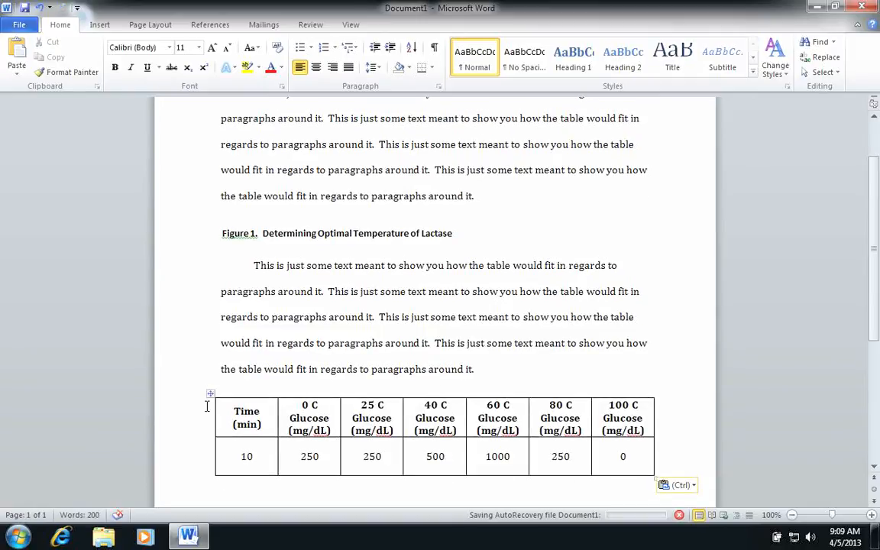
- Move the Figure 1 caption text box directly beneath the relocated table and delete the empty line between the two paragraphs
click(211, 394)
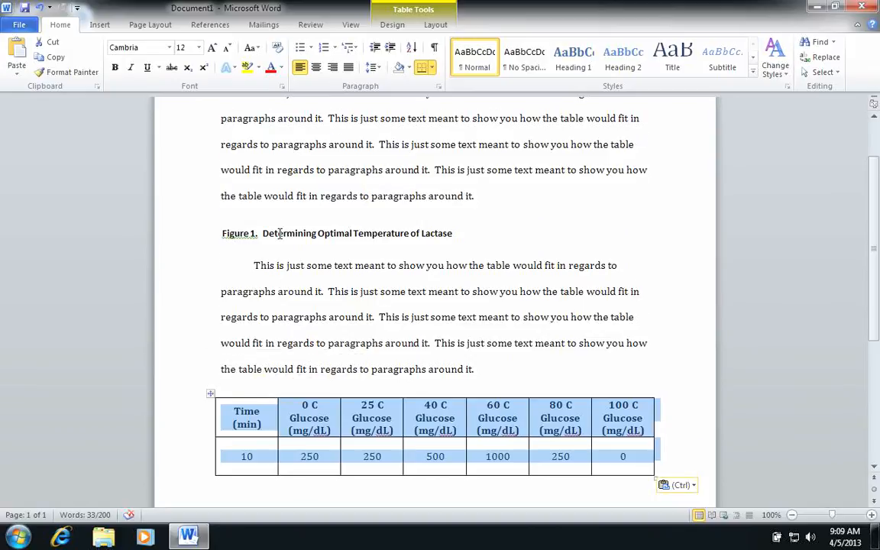
scroll(280, 234, down, 1)
click(262, 201)
mouse_move(311, 191)
mouse_down()
mouse_move(304, 275)
mouse_move(314, 451)
mouse_up()
click(298, 197)
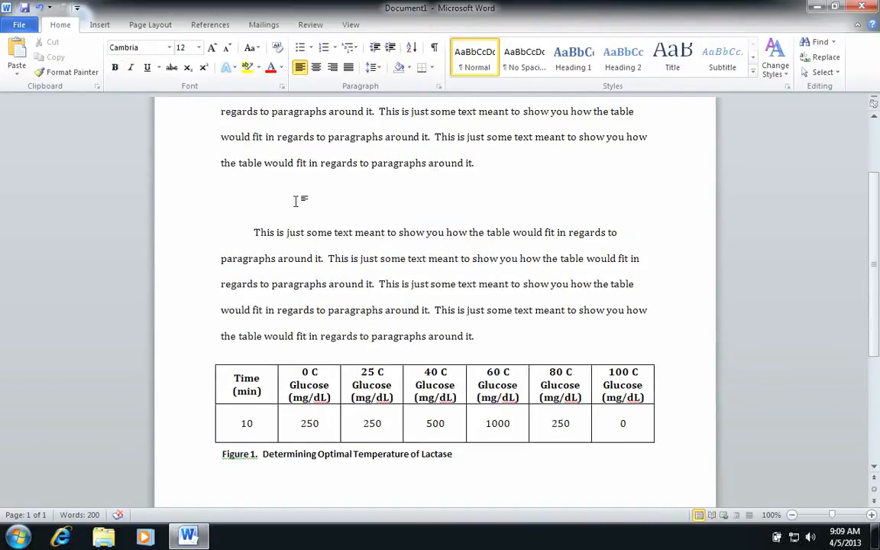
key(BackSpace)
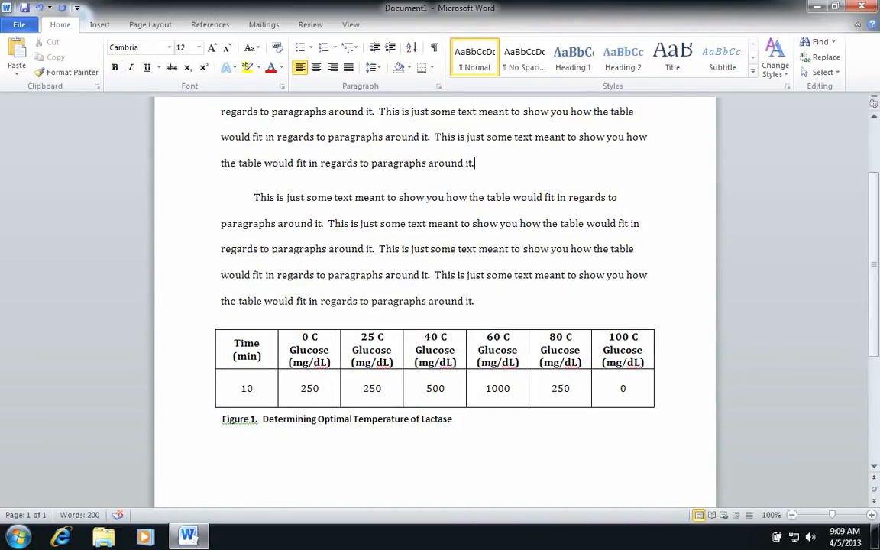
scroll(439, 382, down, 5)
scroll(440, 382, up, 6)
scroll(440, 382, up, 2)
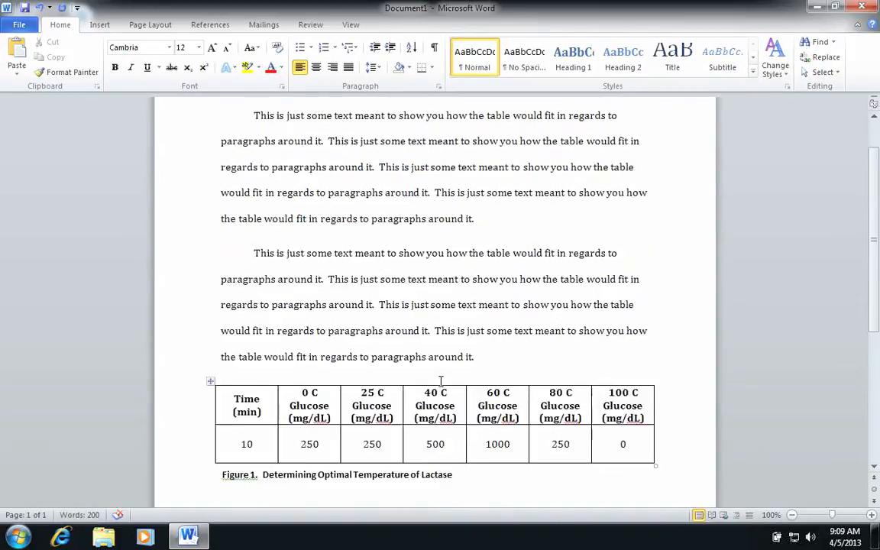
scroll(440, 380, down, 1)
scroll(440, 380, down, 1)
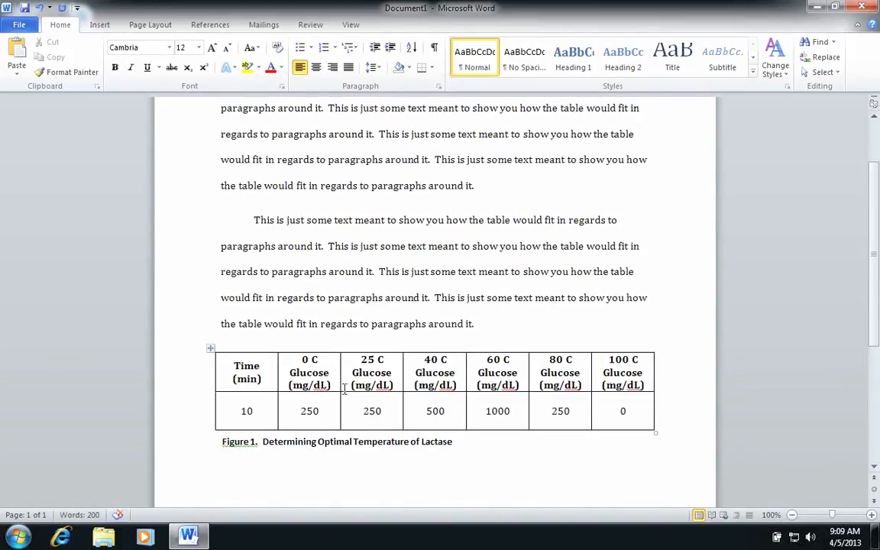
scroll(374, 397, up, 3)
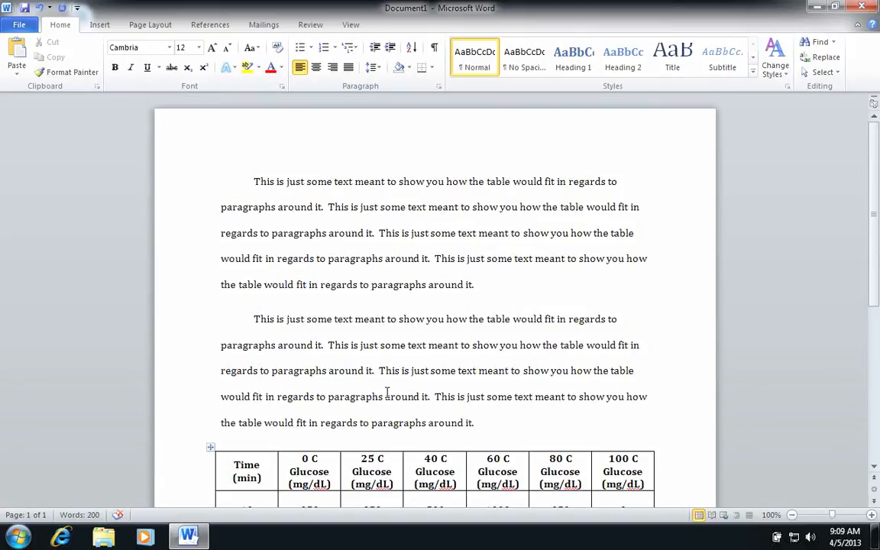